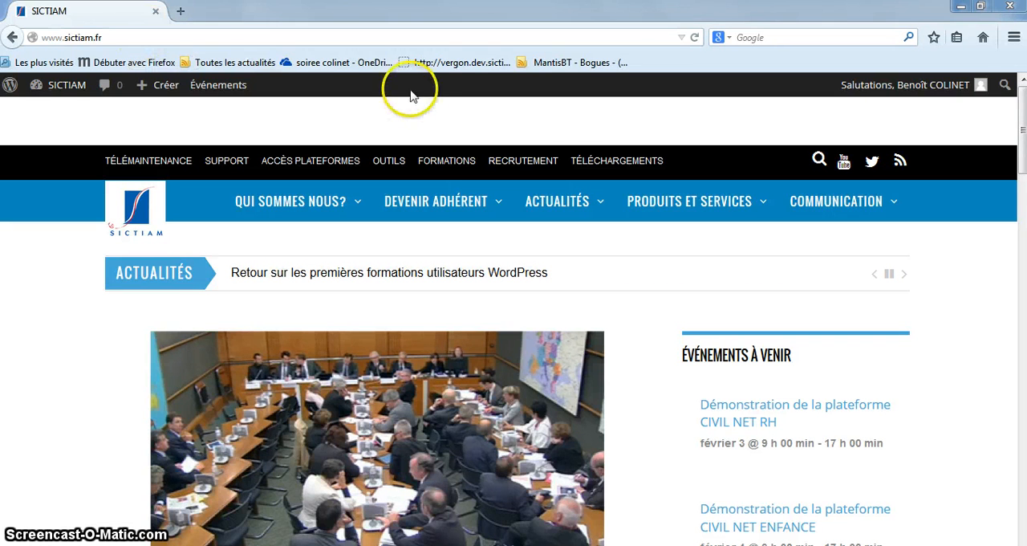
Open the site's Téléchargements page and expand the Certificats electroniques folder under Dematerialisation et Marches publics
{"action": "left_click", "coordinate": [626, 165]}
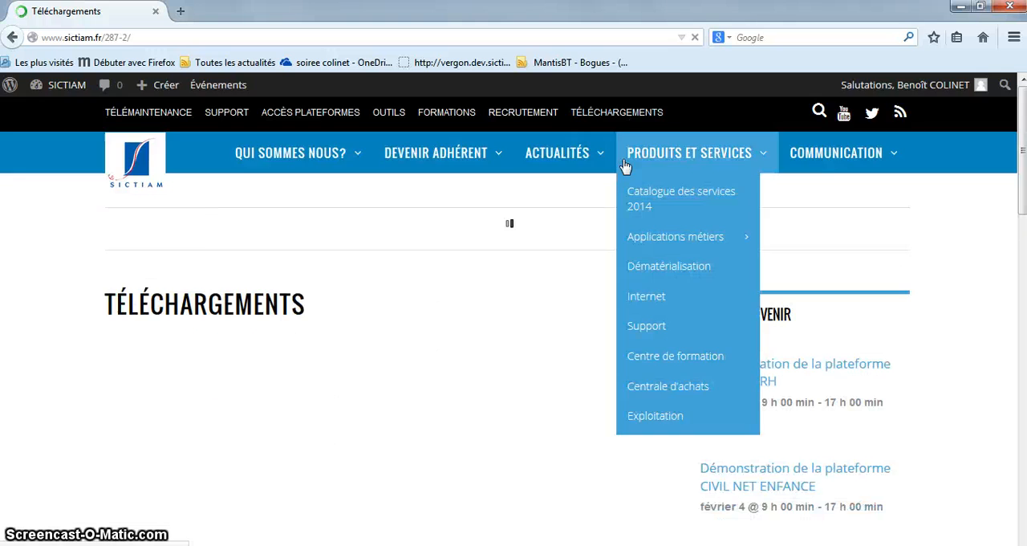
{"action": "left_click", "coordinate": [552, 164]}
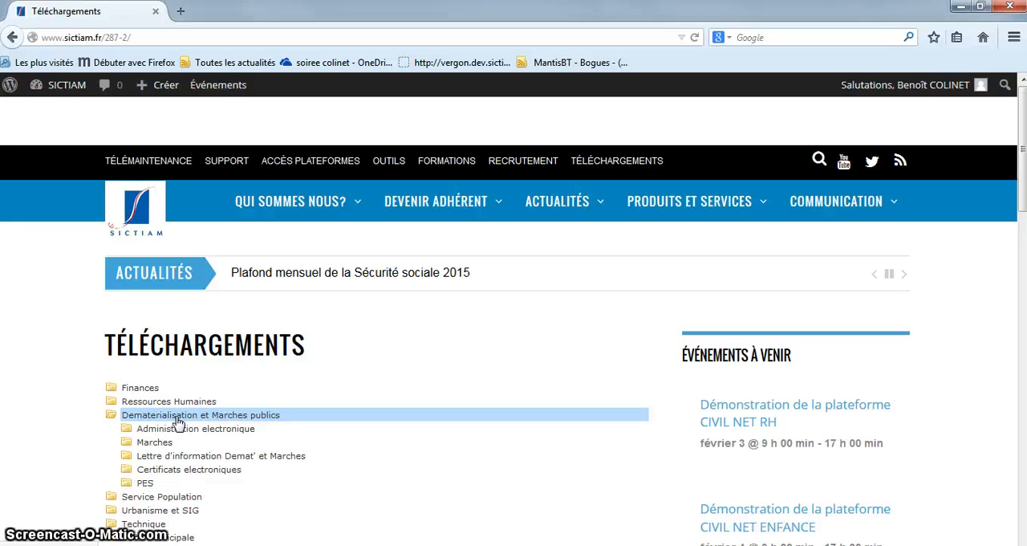
{"action": "left_click", "coordinate": [185, 471]}
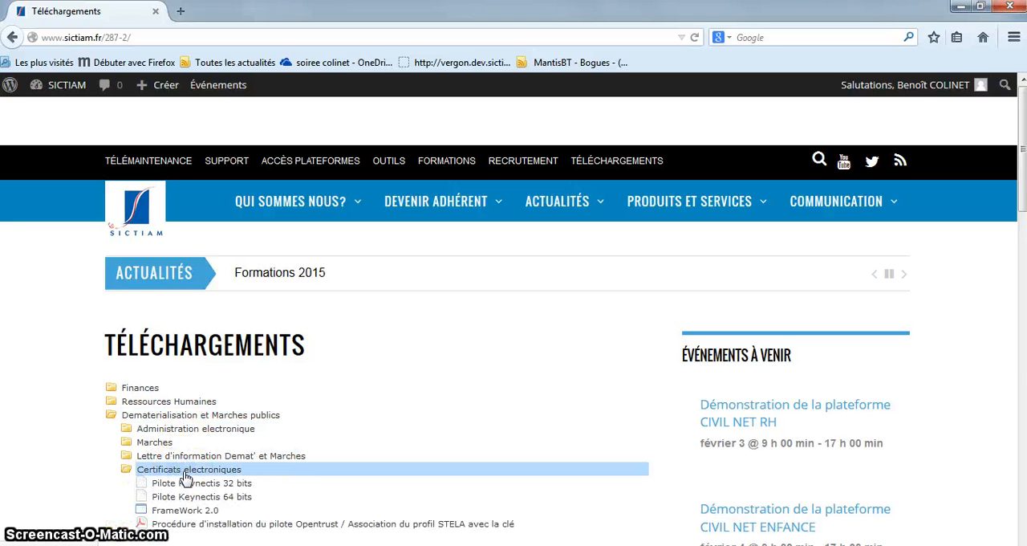
Download the Pilote Keynectis 64 bits installer and save the file
{"action": "left_click", "coordinate": [199, 487]}
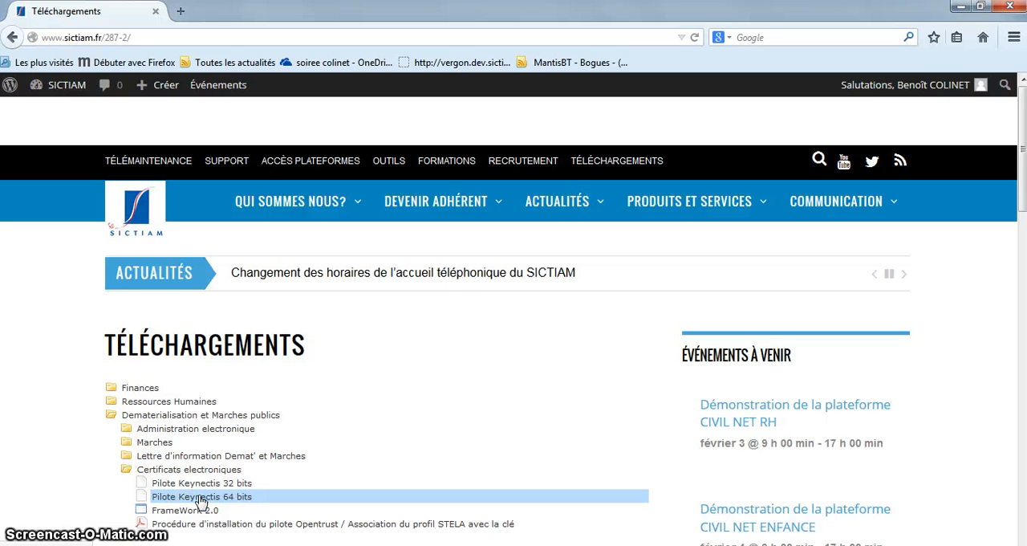
{"action": "left_click", "coordinate": [191, 503]}
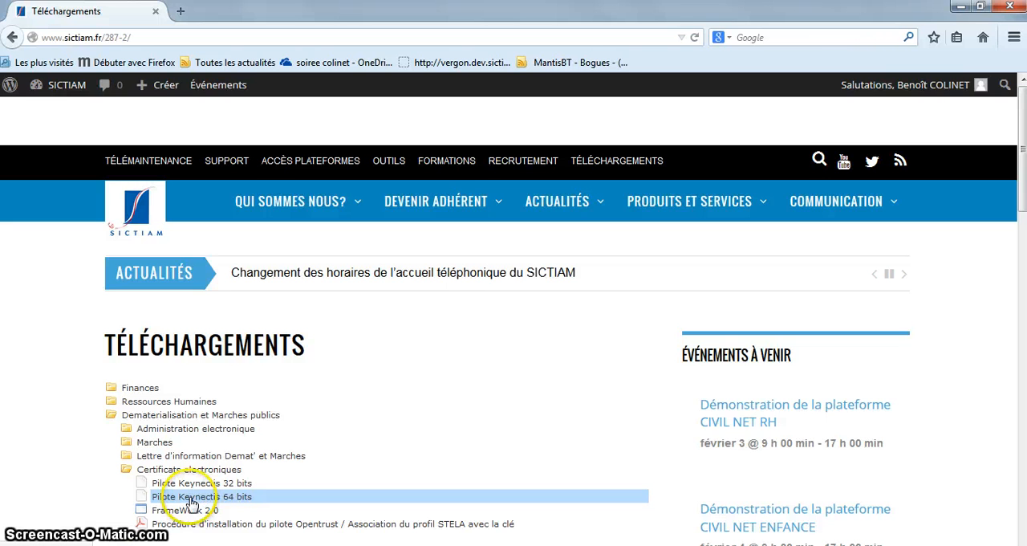
{"action": "left_click", "coordinate": [191, 503]}
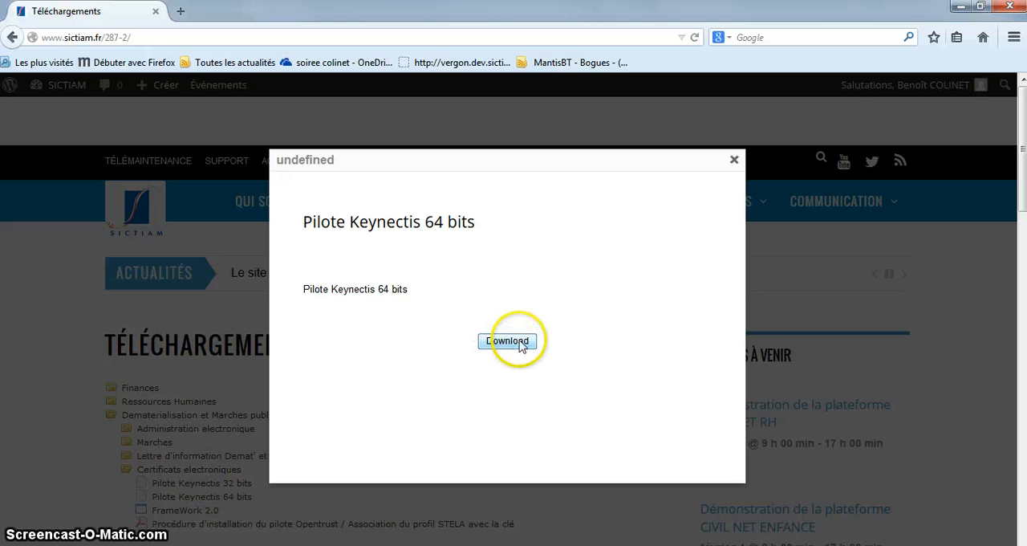
{"action": "left_click", "coordinate": [518, 343]}
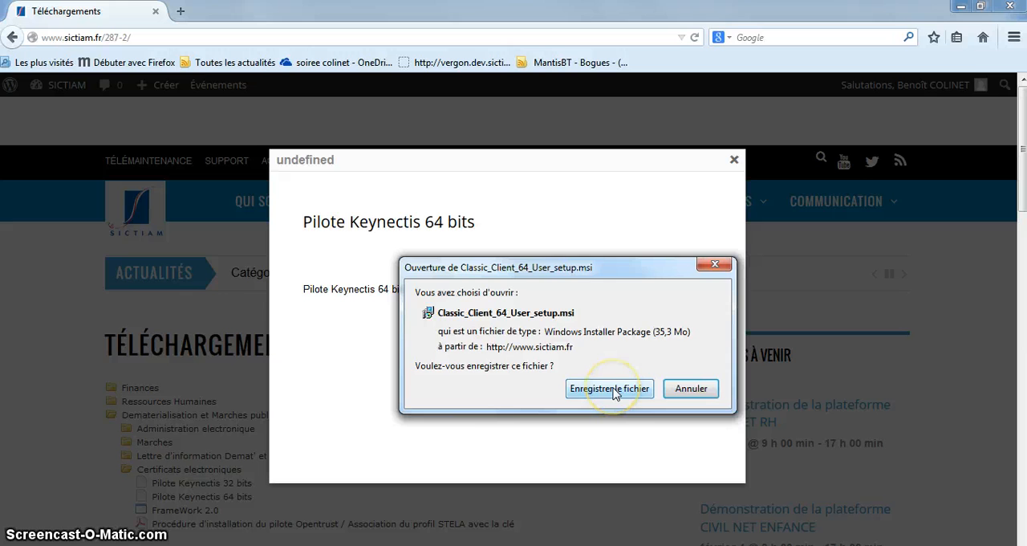
{"action": "left_click", "coordinate": [614, 389]}
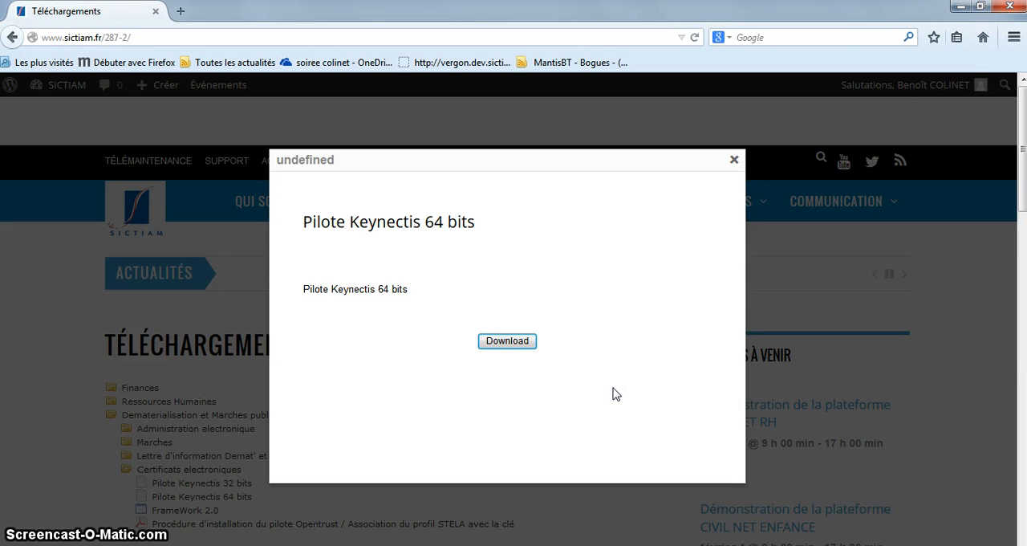
Launch the downloaded Classic_Client_64_User_setup(1).msi from the browser's full download list and allow the executable to run
{"action": "left_click", "coordinate": [1014, 38]}
{"action": "left_click", "coordinate": [915, 330]}
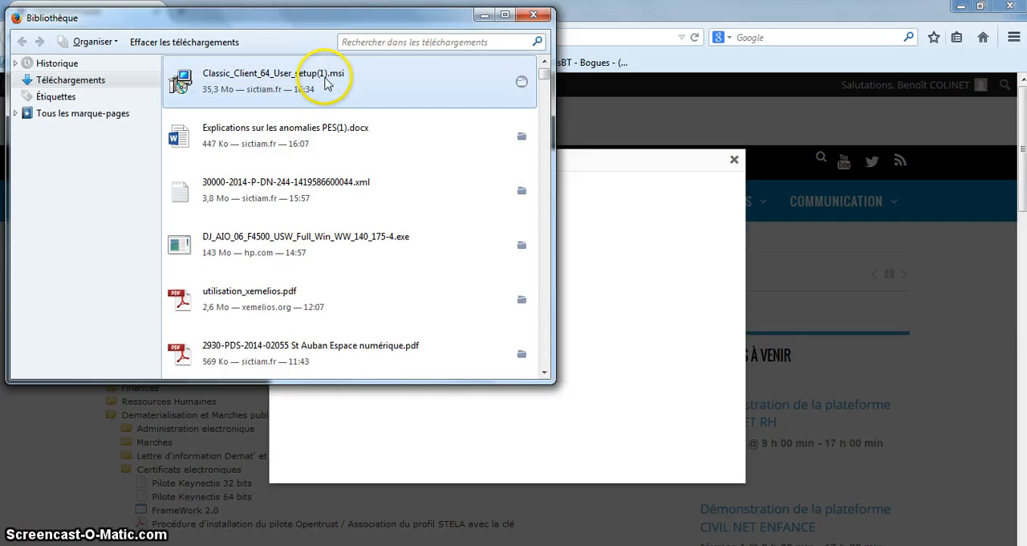
{"action": "double_click", "coordinate": [325, 82]}
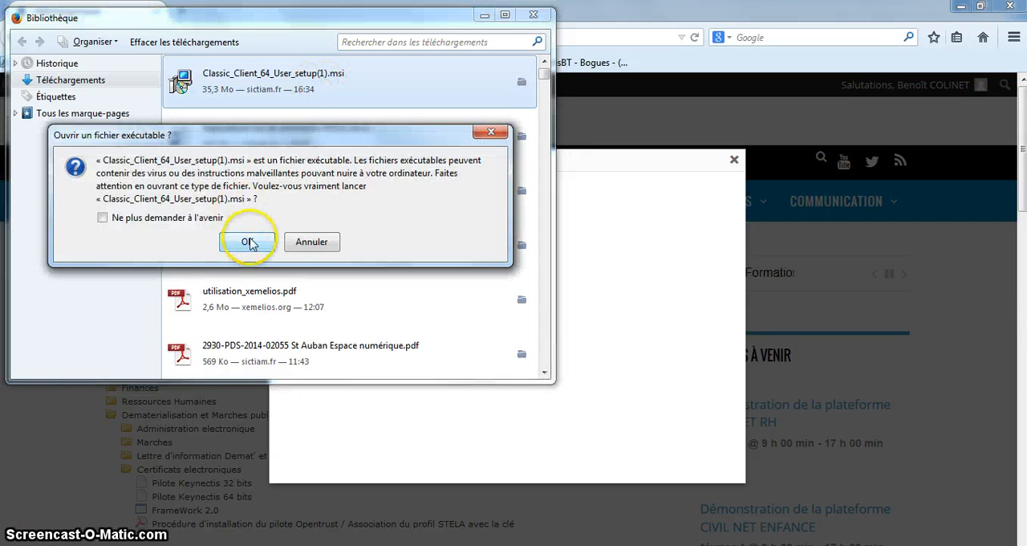
{"action": "left_click", "coordinate": [248, 243]}
{"action": "left_click", "coordinate": [555, 294]}
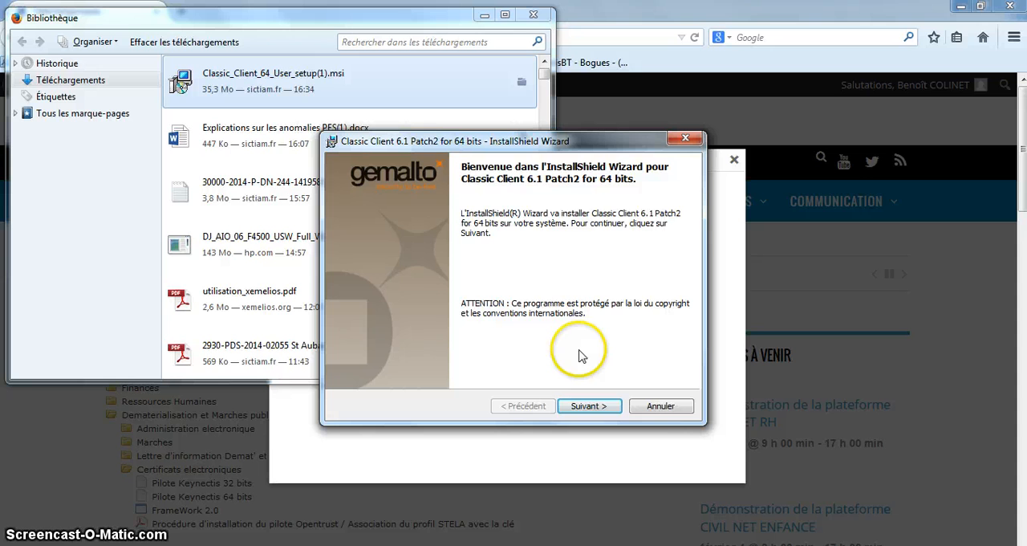
Install Classic Client 6.1 Patch2 for 64 bits, accepting the licence terms and keeping the default destination folder
{"action": "left_click", "coordinate": [592, 405]}
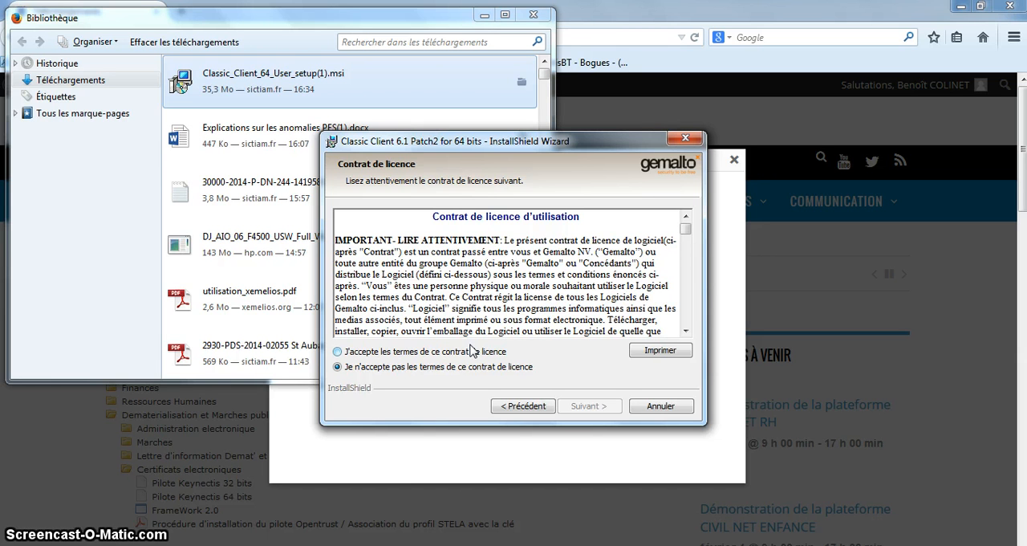
{"action": "left_click", "coordinate": [449, 351]}
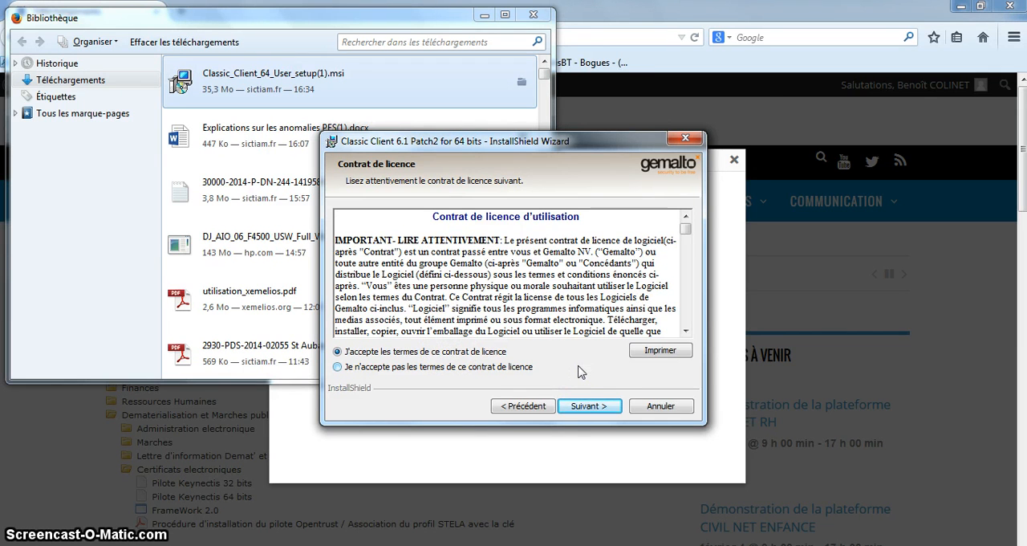
{"action": "left_click", "coordinate": [587, 408]}
{"action": "left_click", "coordinate": [587, 406]}
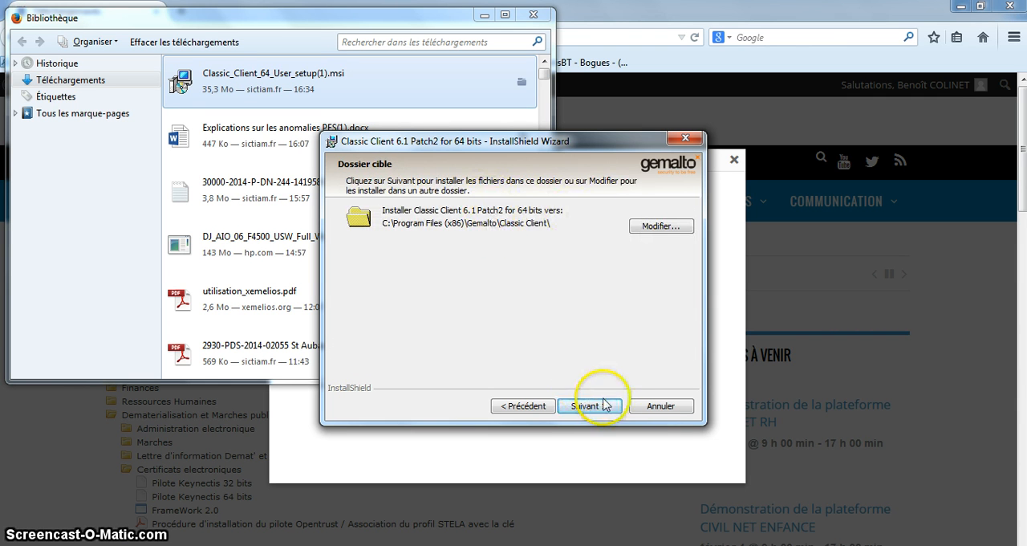
{"action": "left_click", "coordinate": [586, 408]}
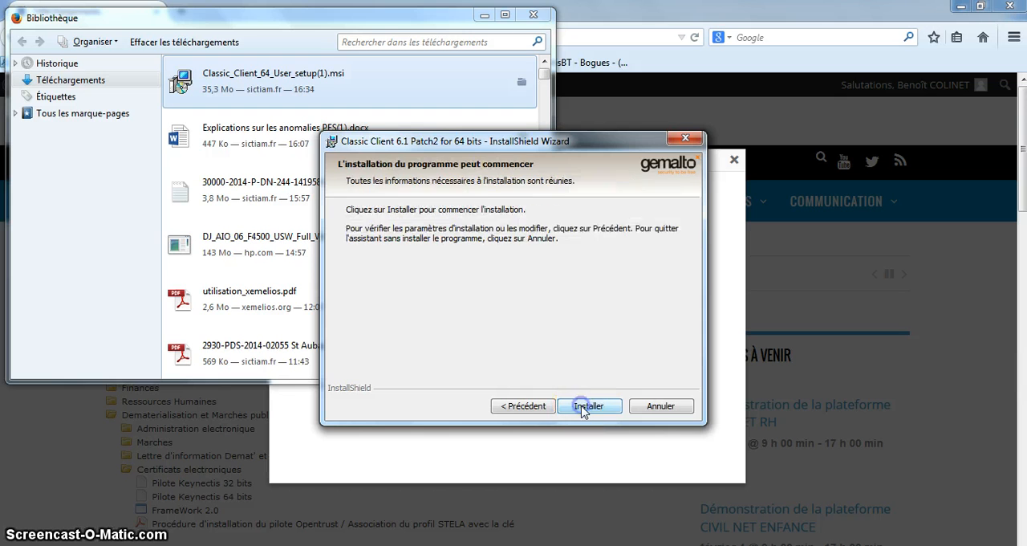
{"action": "left_click", "coordinate": [584, 409]}
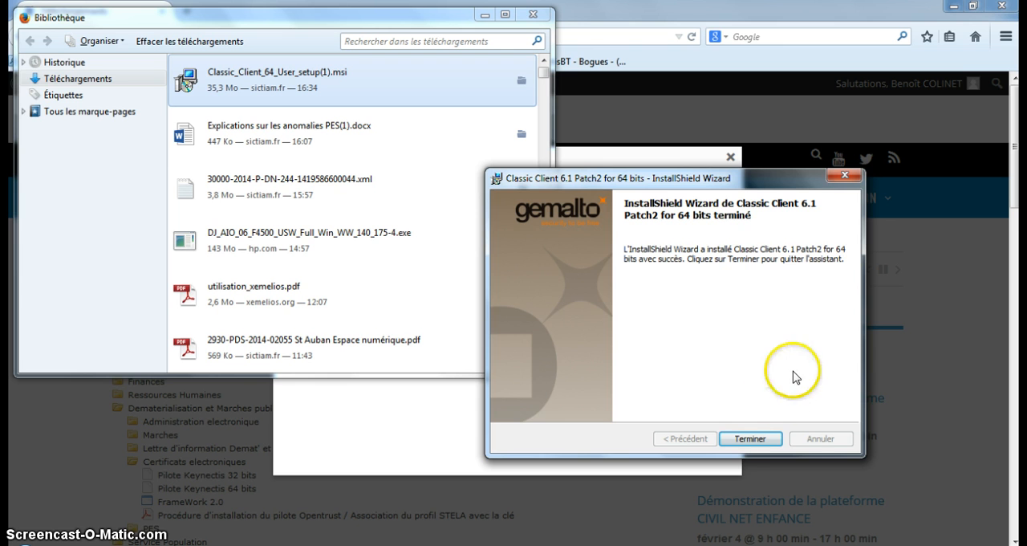
Finish the installation wizard without restarting the system, and close the download list and the driver's download pop-up
{"action": "left_click", "coordinate": [749, 438]}
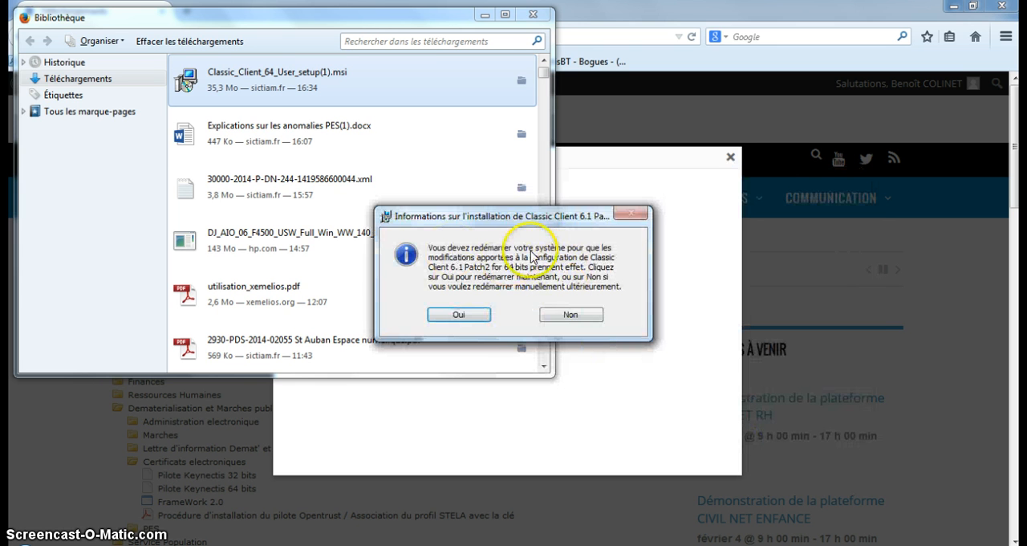
{"action": "left_click", "coordinate": [570, 315]}
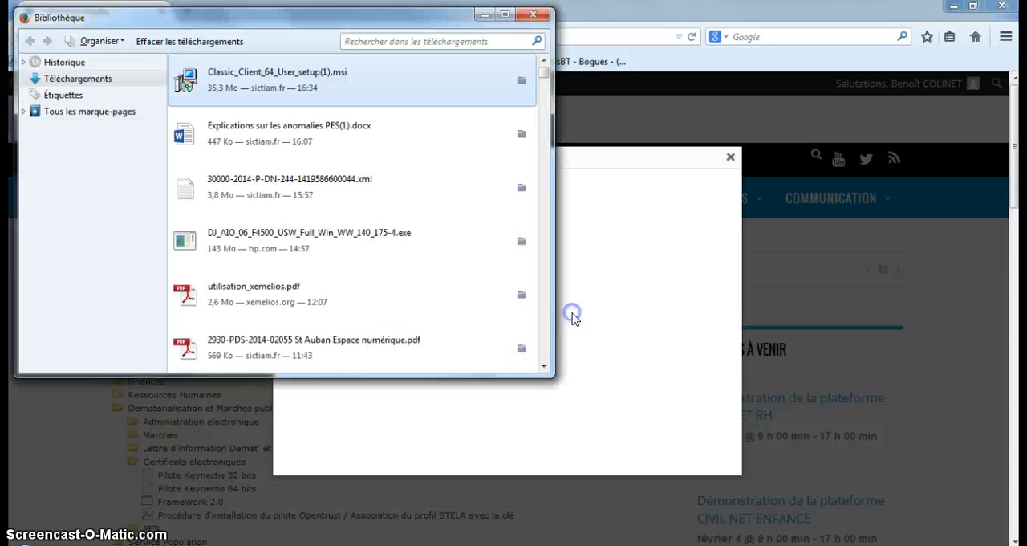
{"action": "left_click", "coordinate": [535, 16]}
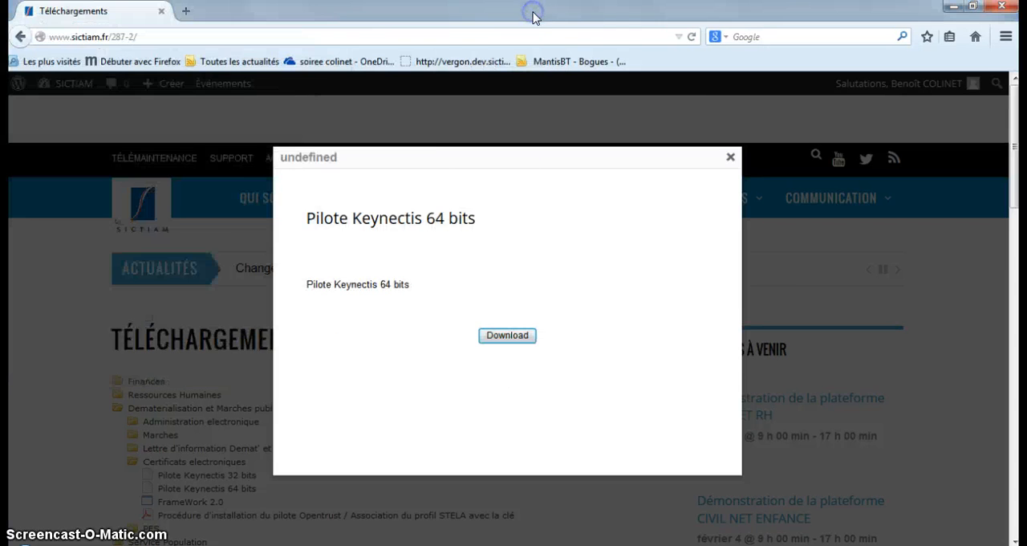
{"action": "left_click", "coordinate": [731, 159]}
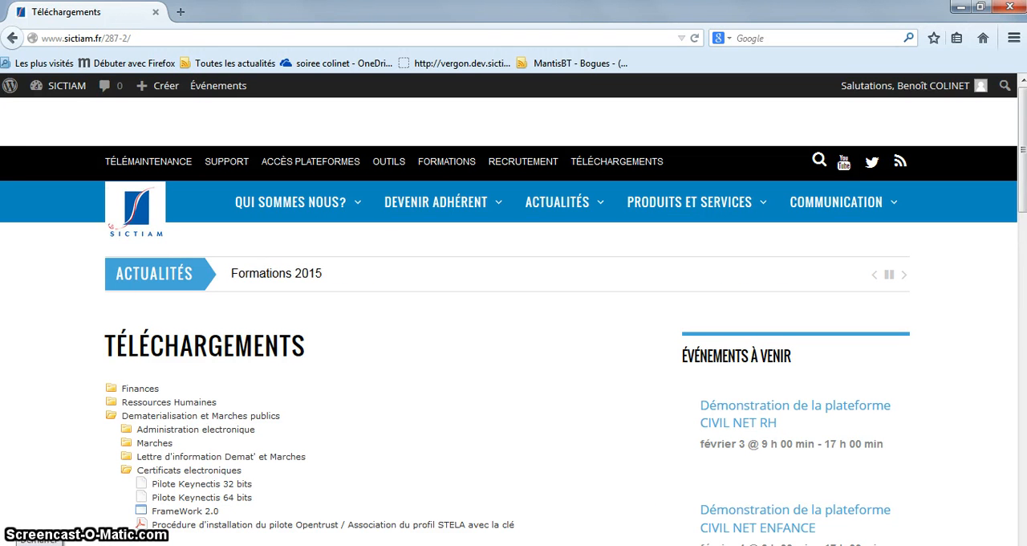
Start Classic Client Toolbox from the Gemalto Classic Client program folder
{"action": "left_click", "coordinate": [17, 536]}
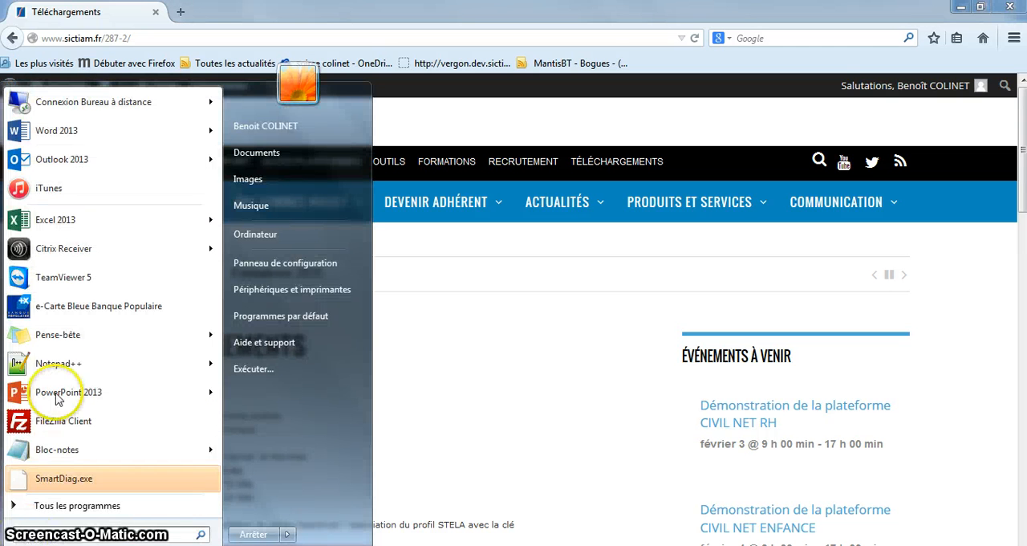
{"action": "left_click", "coordinate": [68, 506]}
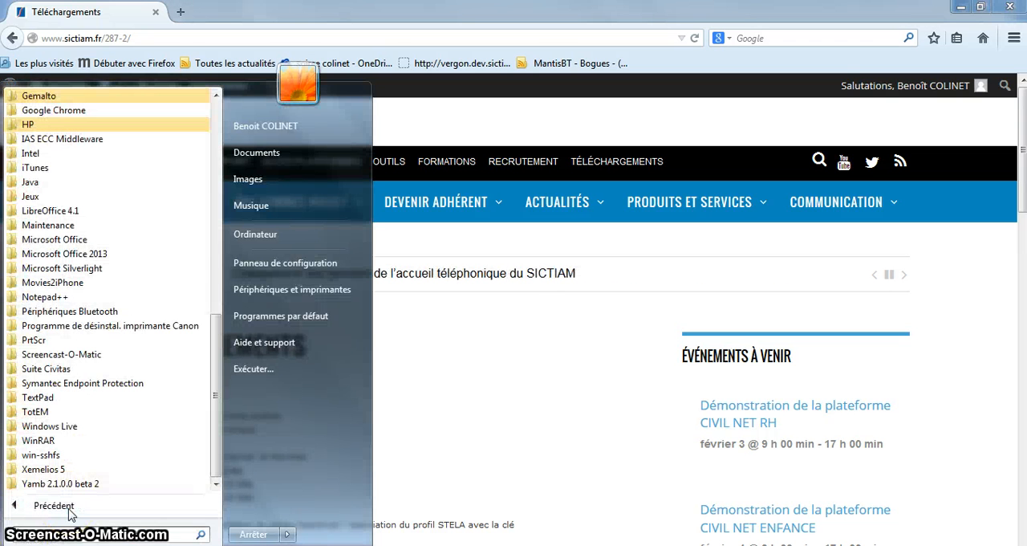
{"action": "left_click", "coordinate": [57, 100]}
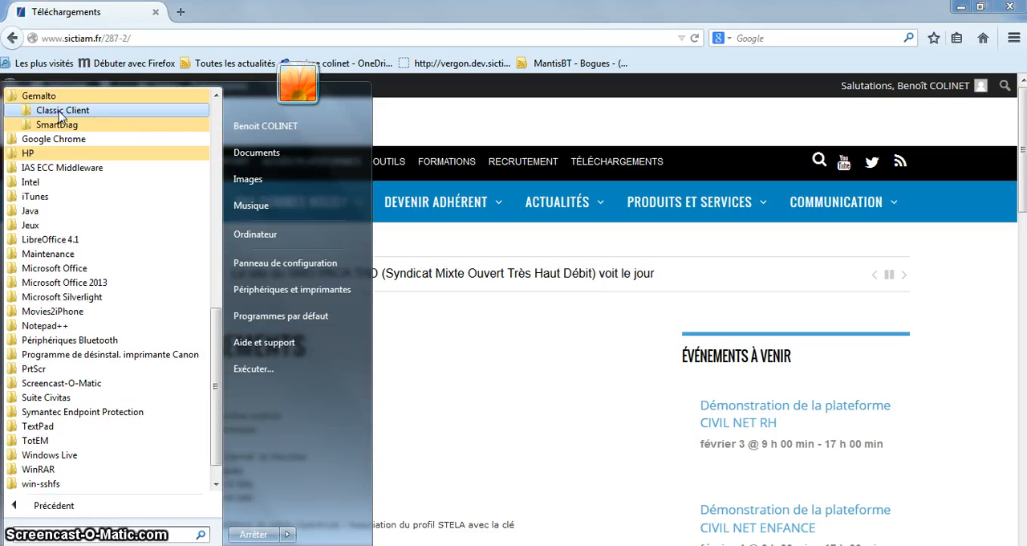
{"action": "left_click", "coordinate": [60, 114]}
{"action": "left_click", "coordinate": [71, 127]}
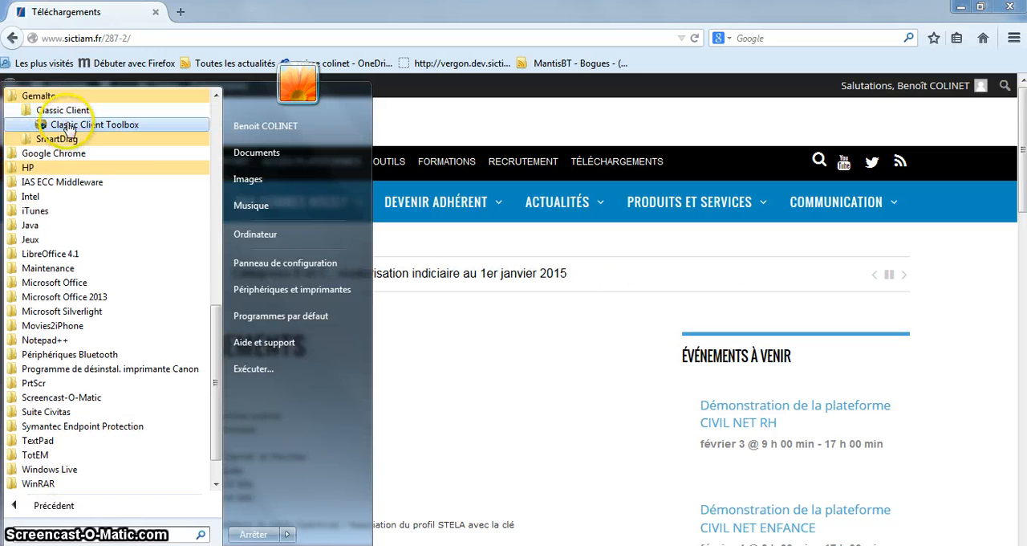
{"action": "left_click", "coordinate": [71, 126]}
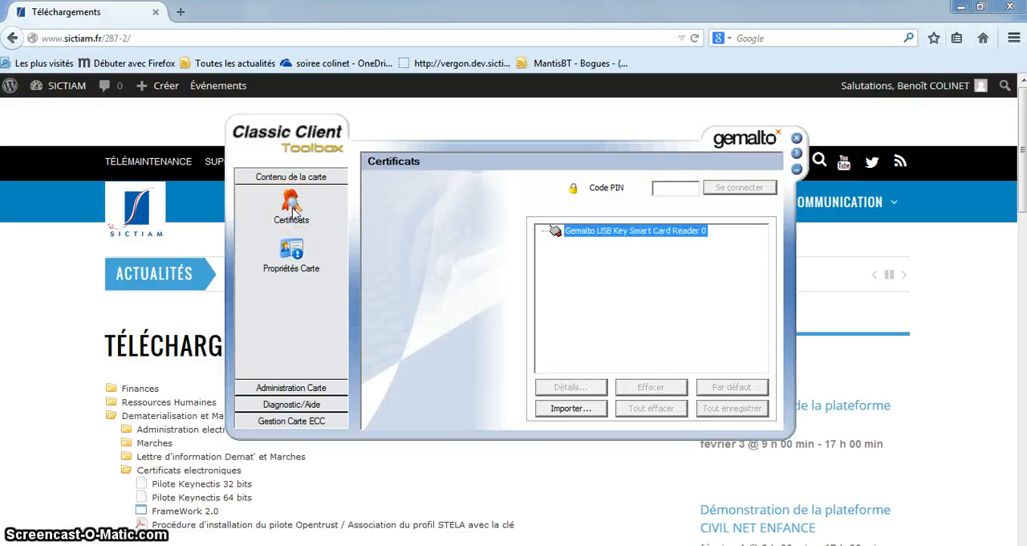
Enter the card's PIN code on the Certificats page and connect to the USB key
{"action": "left_click", "coordinate": [662, 188]}
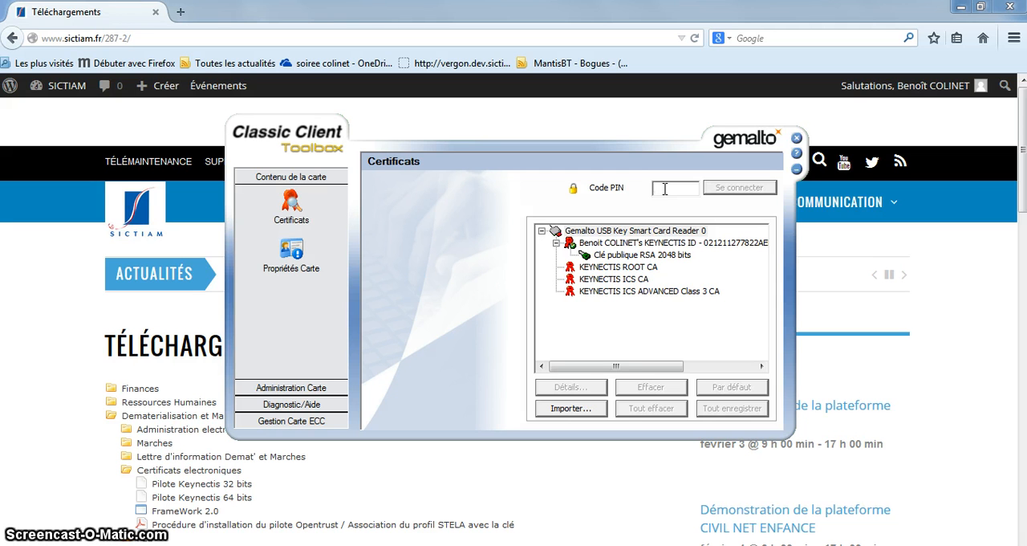
{"action": "type", "text": "*"}
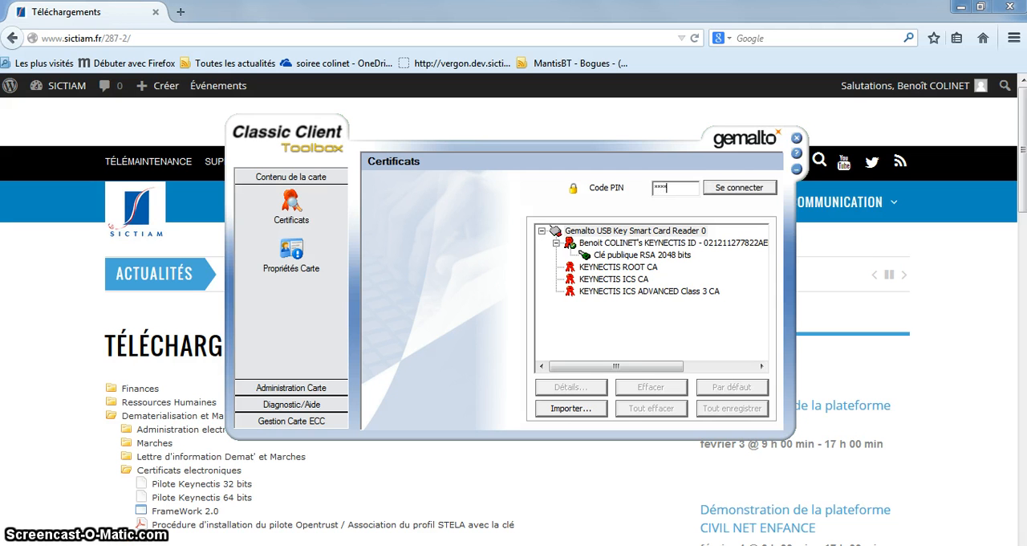
{"action": "left_click", "coordinate": [736, 187]}
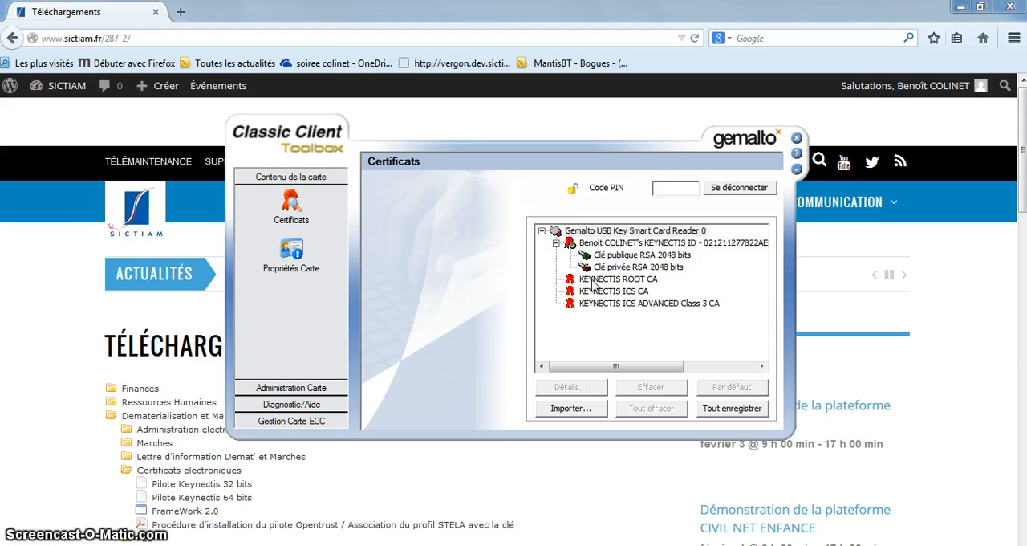
Install the KEYNECTIS ROOT CA certificate on the computer with automatic certificate store selection, and close its certificate window
{"action": "double_click", "coordinate": [594, 279]}
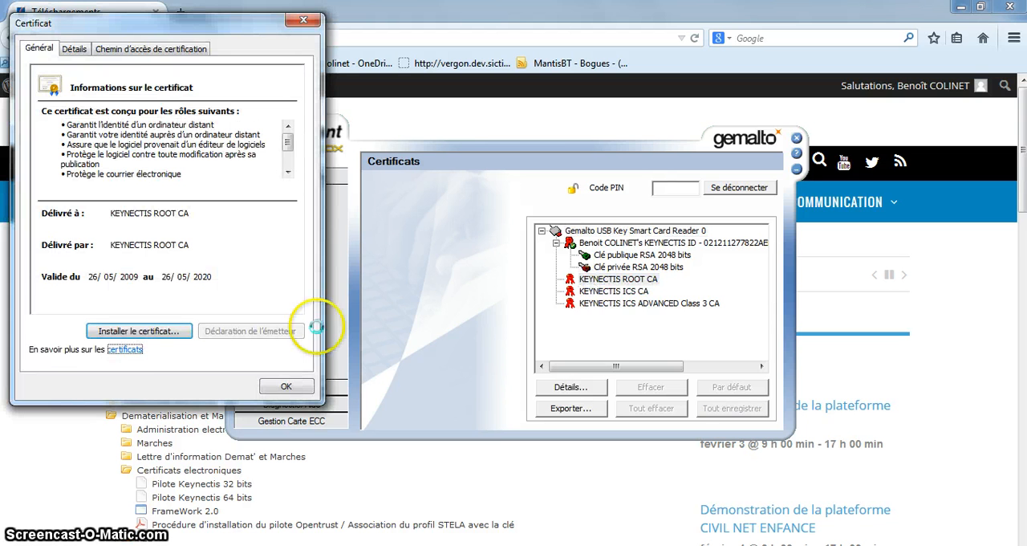
{"action": "left_click", "coordinate": [161, 332]}
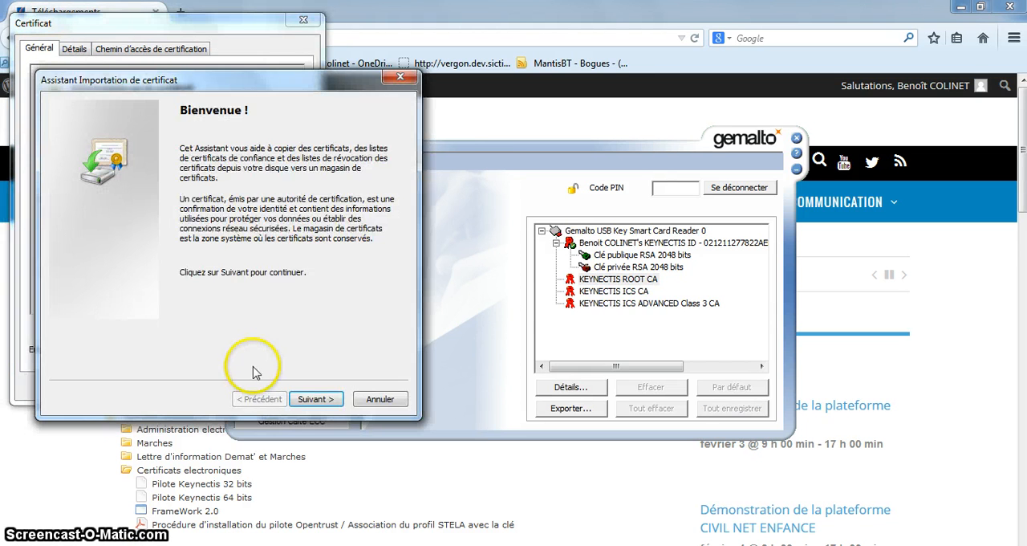
{"action": "left_click", "coordinate": [314, 401]}
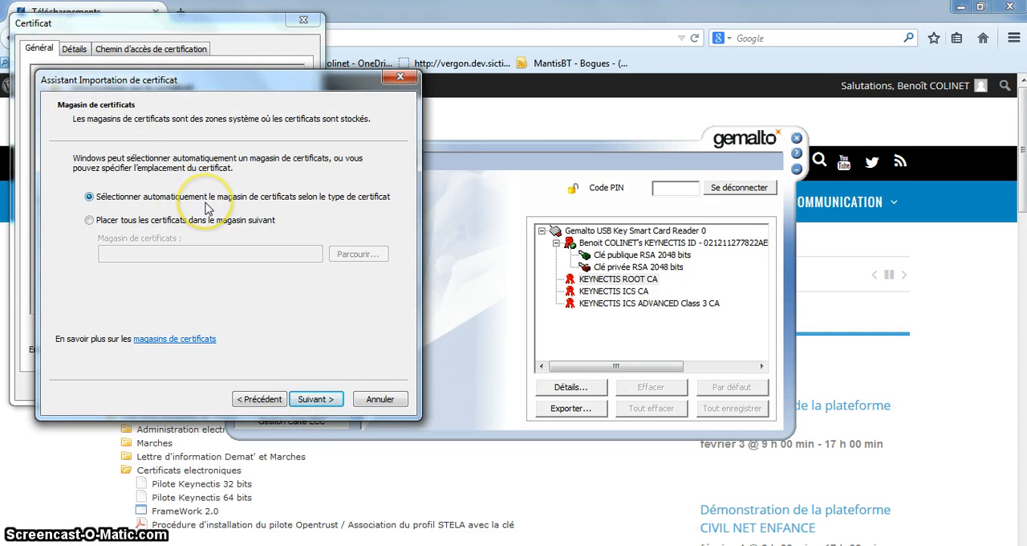
{"action": "left_click", "coordinate": [319, 401]}
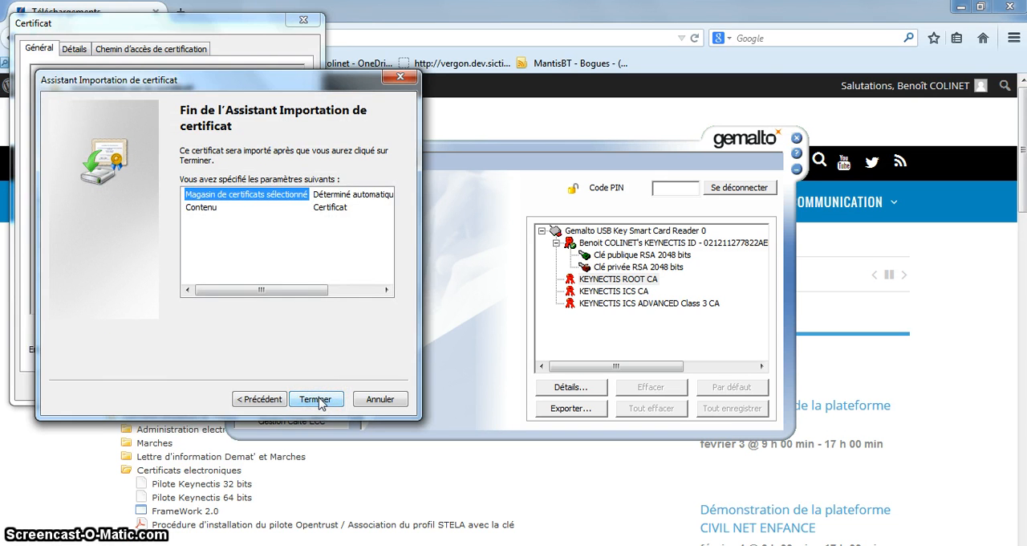
{"action": "left_click", "coordinate": [317, 399]}
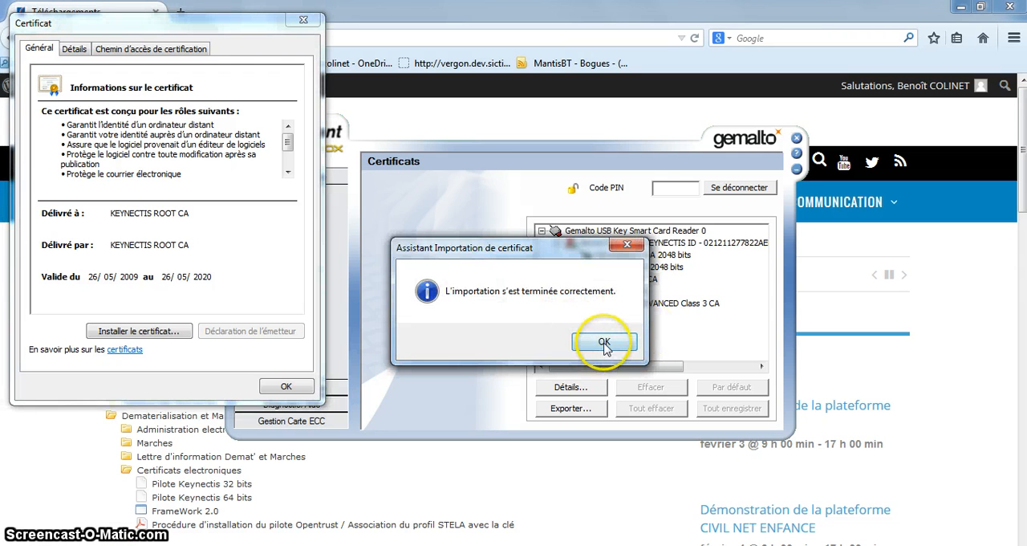
{"action": "left_click", "coordinate": [605, 343]}
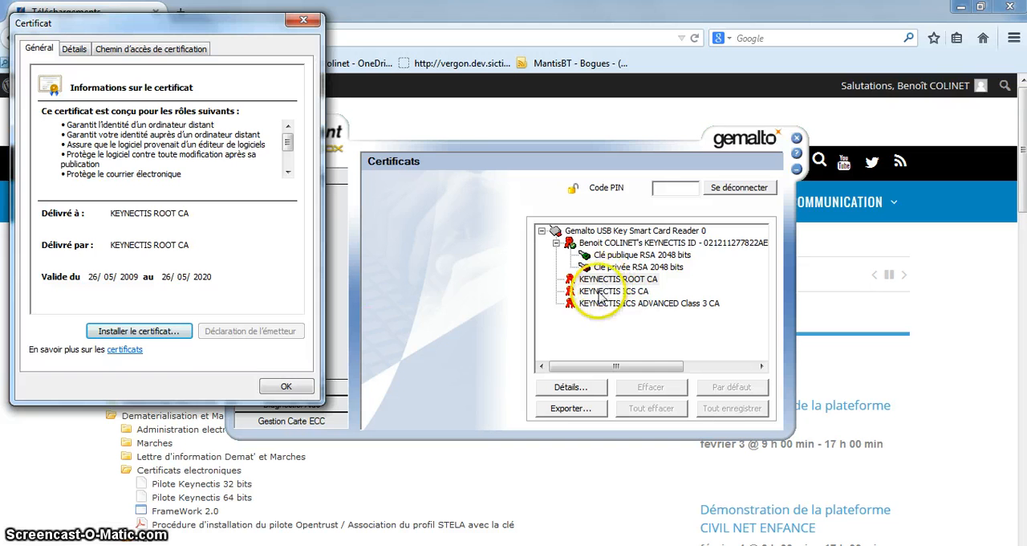
{"action": "left_click", "coordinate": [282, 386]}
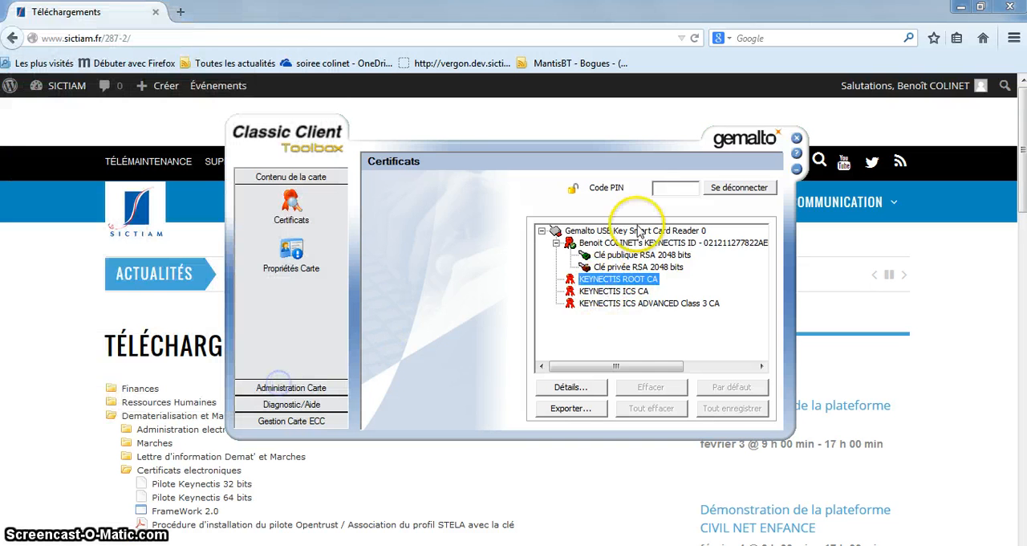
Install the KEYNECTIS ICS CA certificate with automatic certificate store selection, and close its certificate window
{"action": "left_click", "coordinate": [612, 293]}
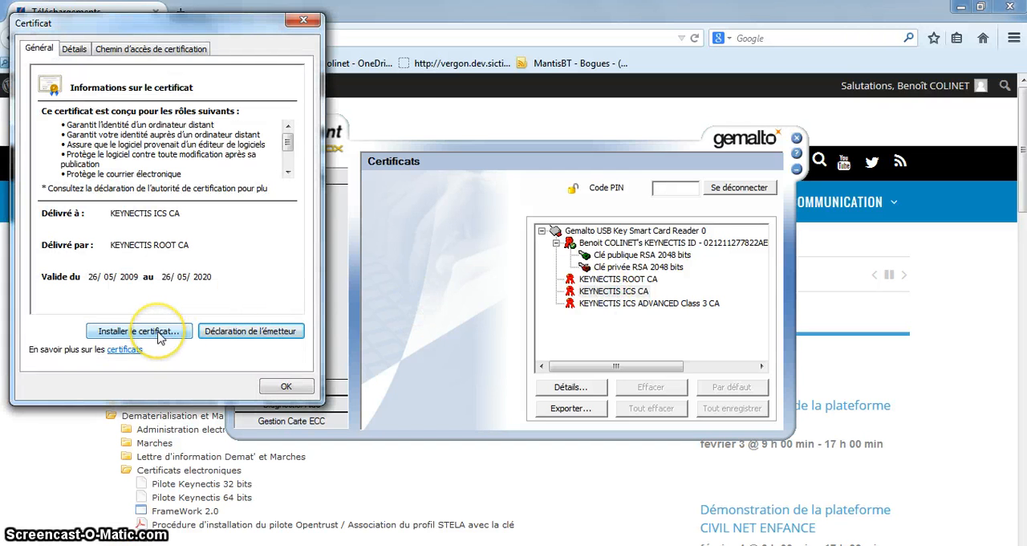
{"action": "left_click", "coordinate": [160, 337]}
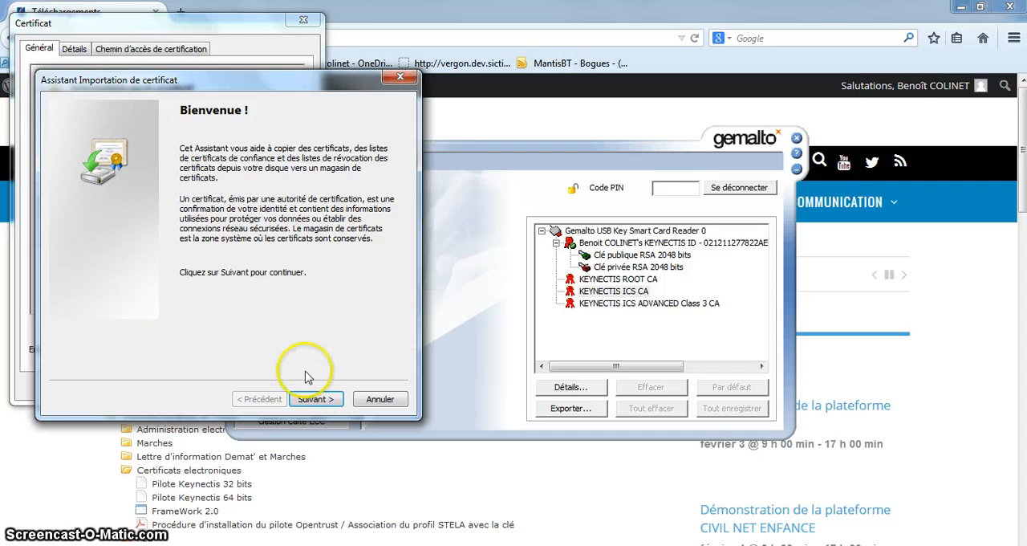
{"action": "left_click", "coordinate": [321, 400]}
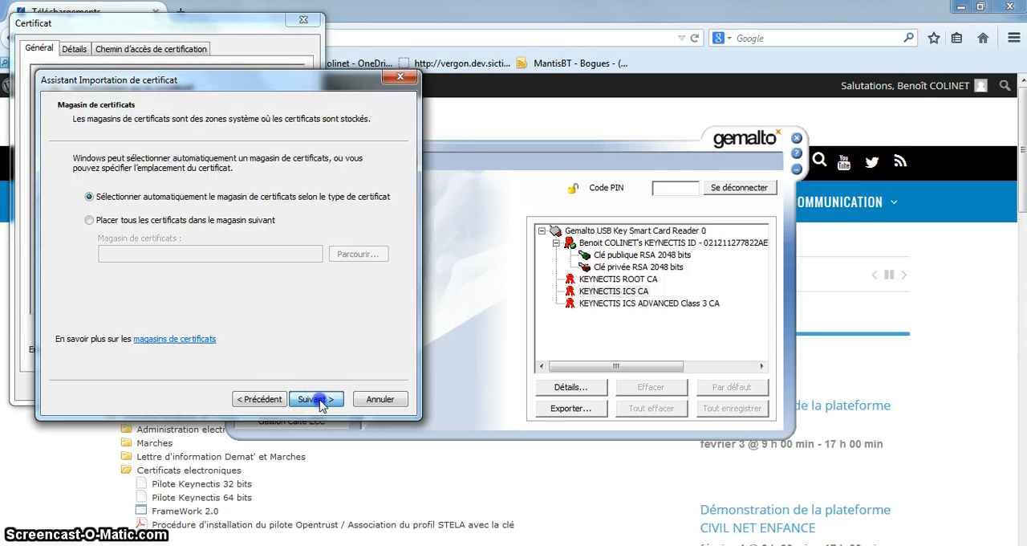
{"action": "left_click", "coordinate": [320, 401]}
{"action": "left_click", "coordinate": [316, 400]}
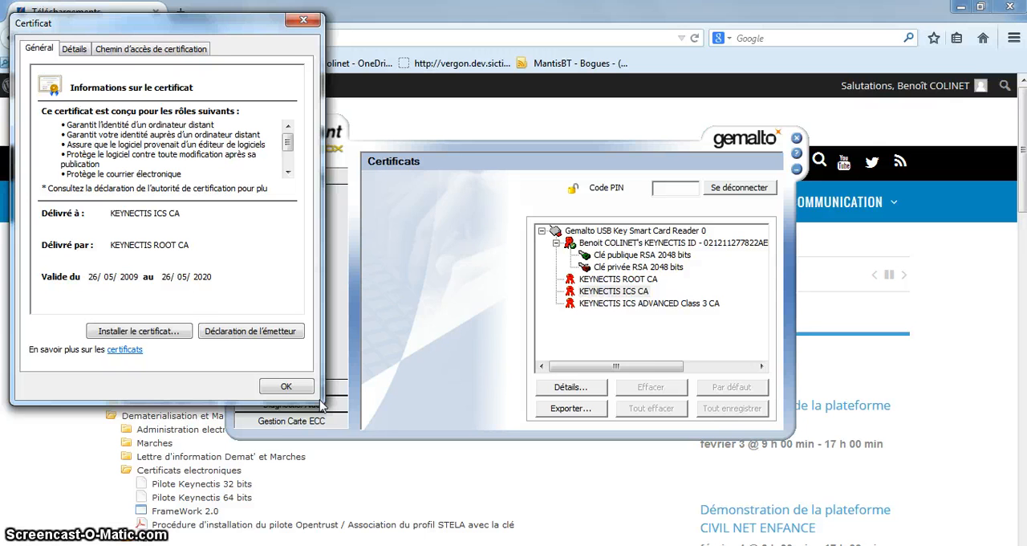
{"action": "left_click", "coordinate": [600, 338]}
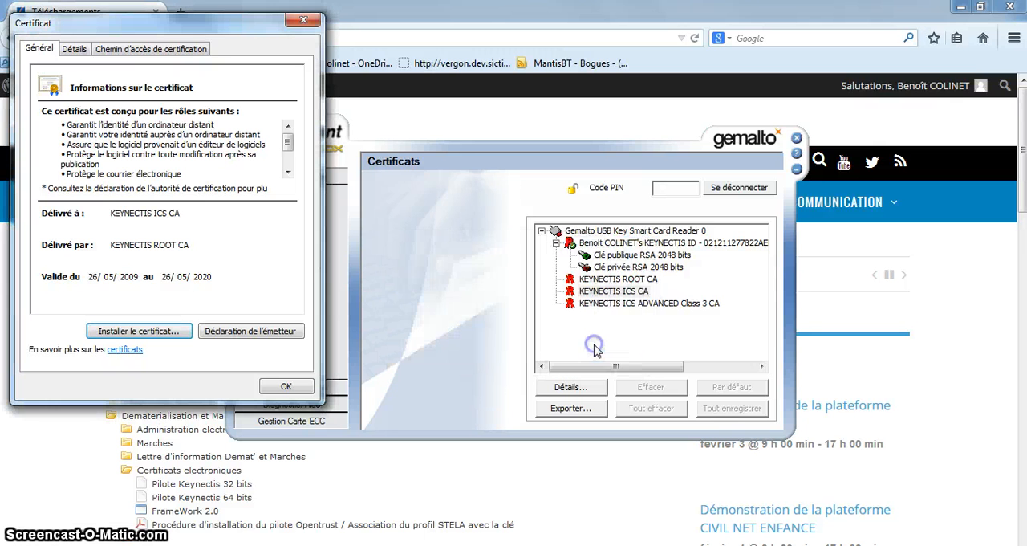
{"action": "left_click", "coordinate": [286, 386]}
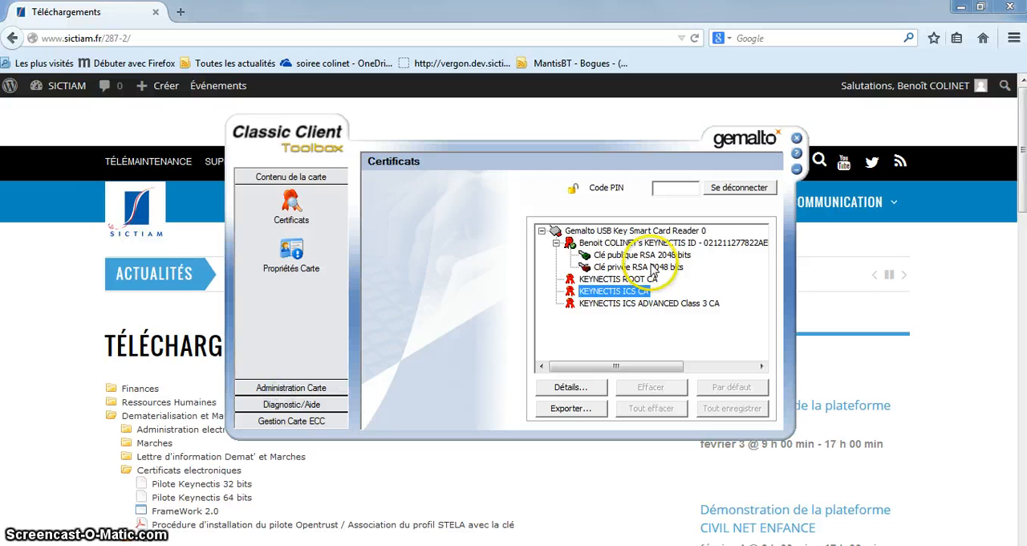
Install the KEYNECTIS ICS ADVANCED Class 3 CA certificate with automatic certificate store selection, and close its certificate window
{"action": "double_click", "coordinate": [627, 305]}
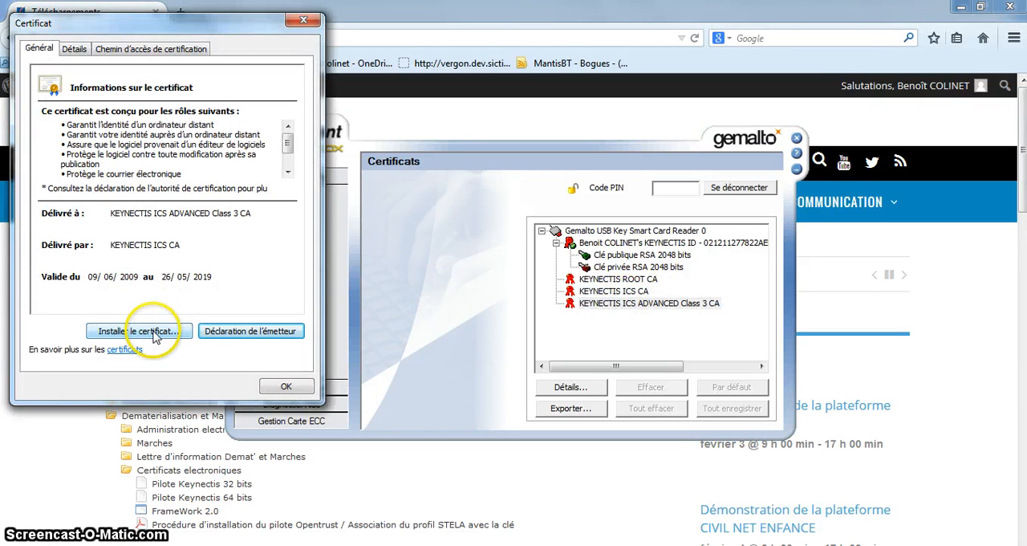
{"action": "left_click", "coordinate": [155, 336]}
{"action": "left_click", "coordinate": [315, 394]}
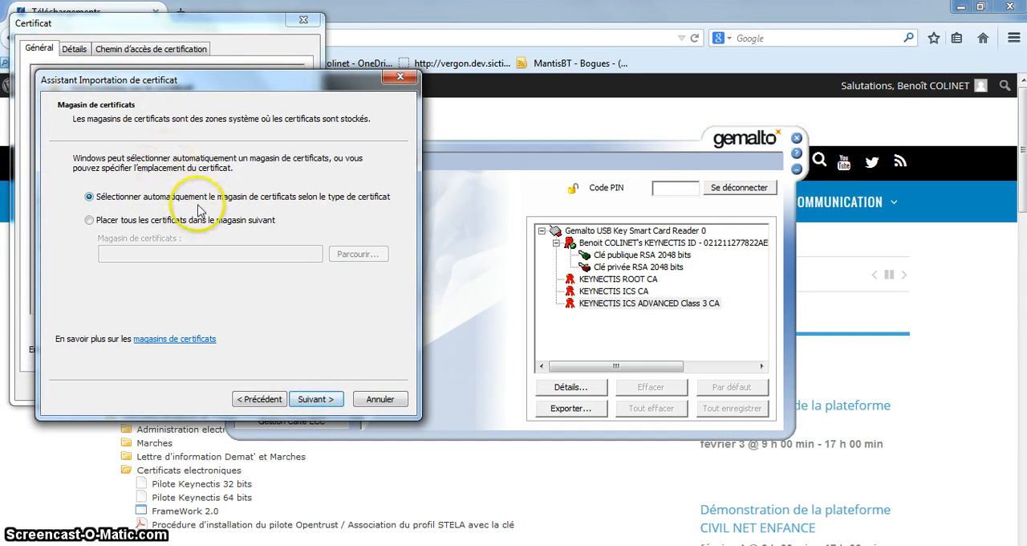
{"action": "left_click", "coordinate": [315, 399]}
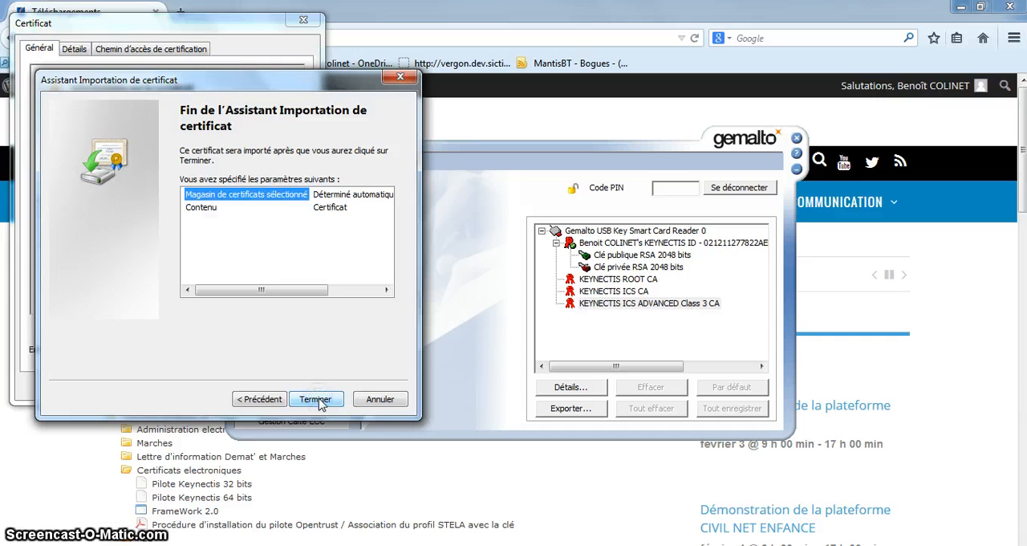
{"action": "left_click", "coordinate": [315, 398]}
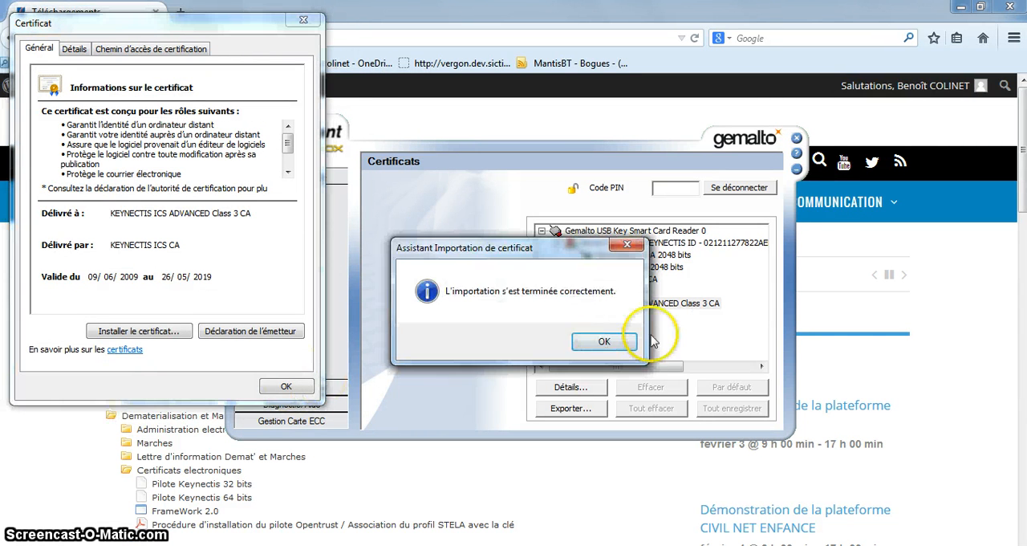
{"action": "left_click", "coordinate": [613, 343]}
{"action": "left_click", "coordinate": [286, 388]}
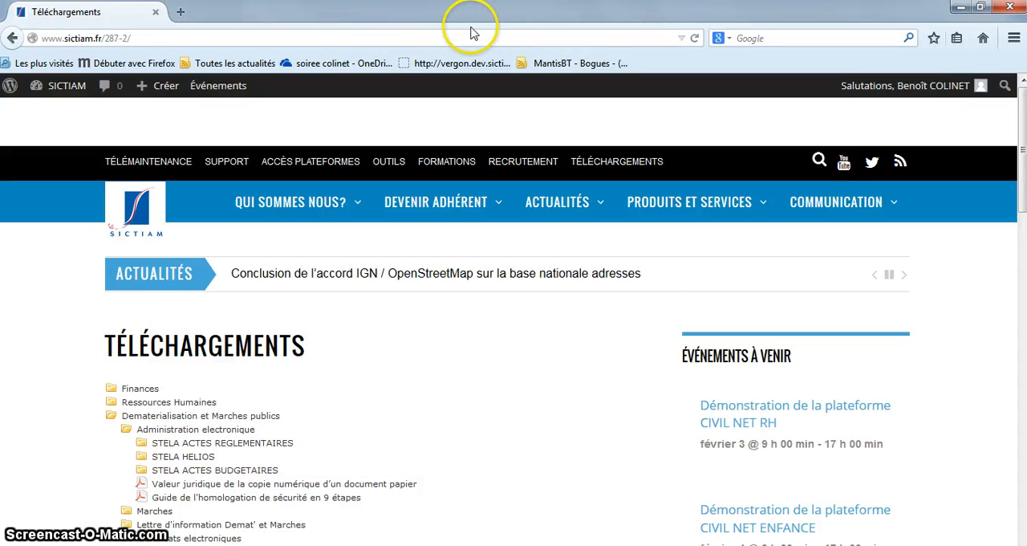
Open the security devices manager from Firefox's advanced certificate options
{"action": "left_click", "coordinate": [1015, 41]}
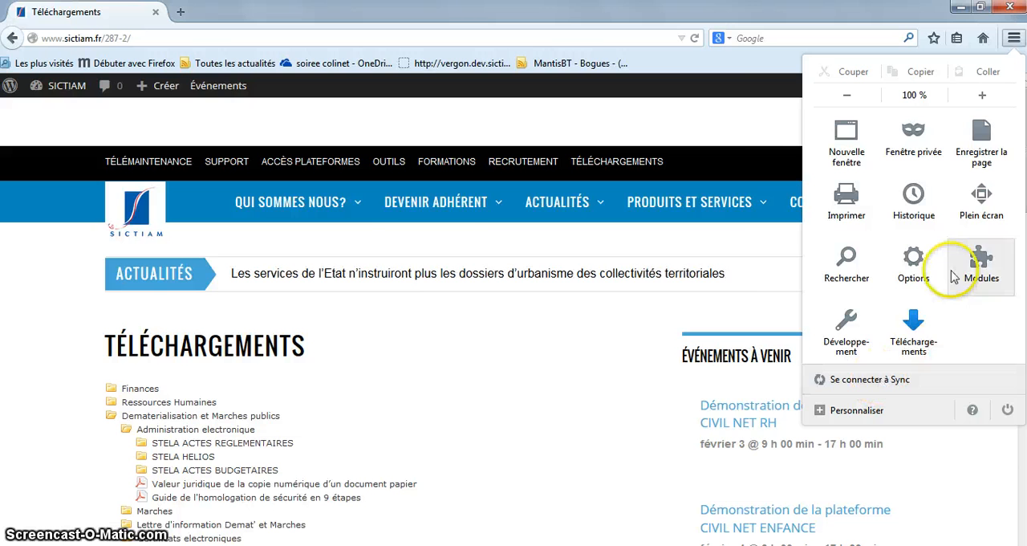
{"action": "left_click", "coordinate": [914, 260]}
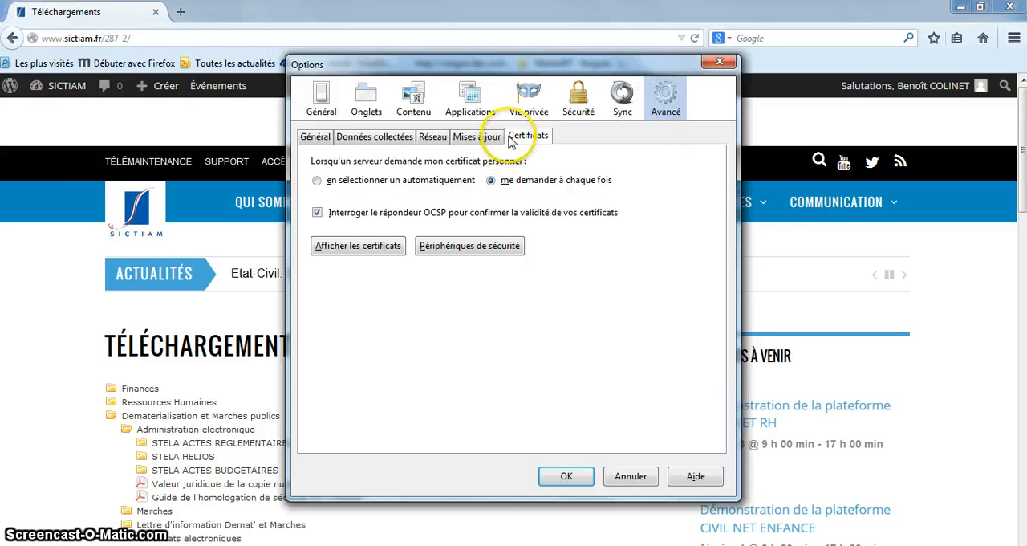
{"action": "left_click", "coordinate": [456, 246]}
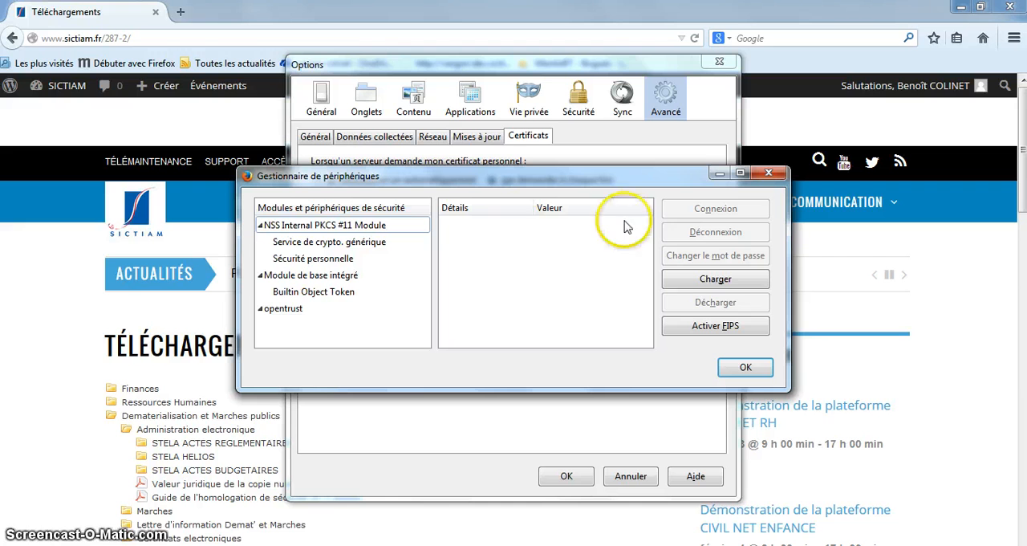
Start loading a new PKCS#11 device and name the module "opentrust keynectis"
{"action": "left_click", "coordinate": [698, 285]}
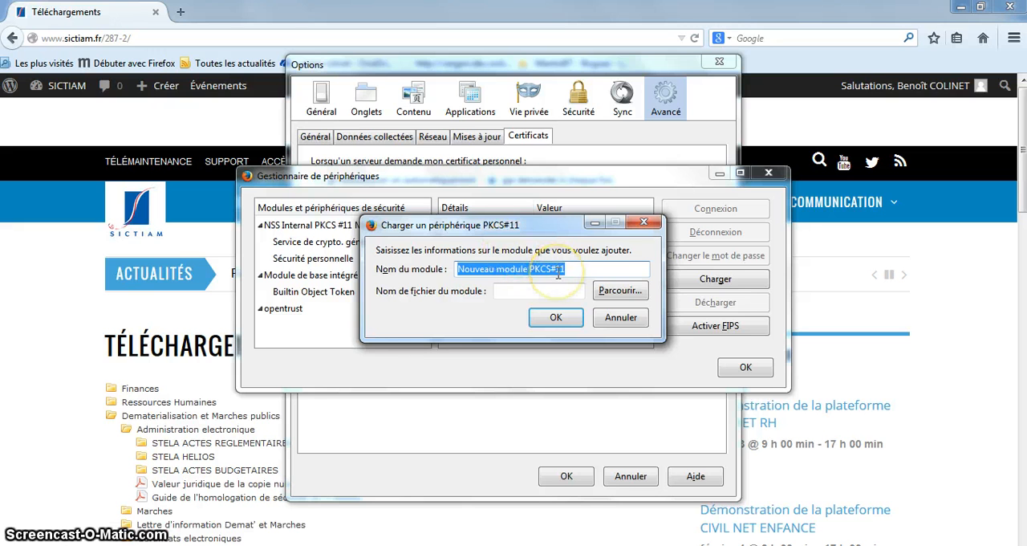
{"action": "type", "text": "op"}
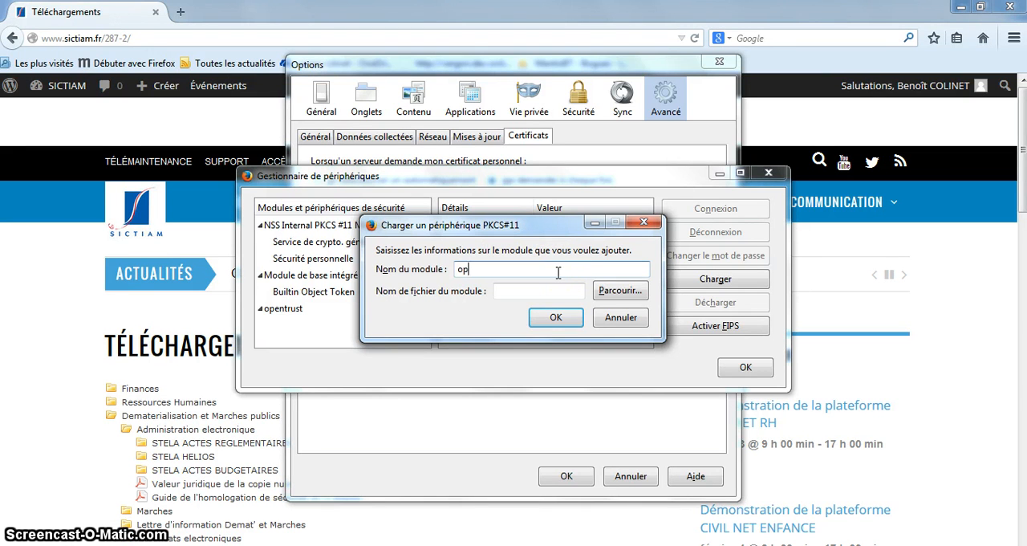
{"action": "type", "text": "entrust keynectis"}
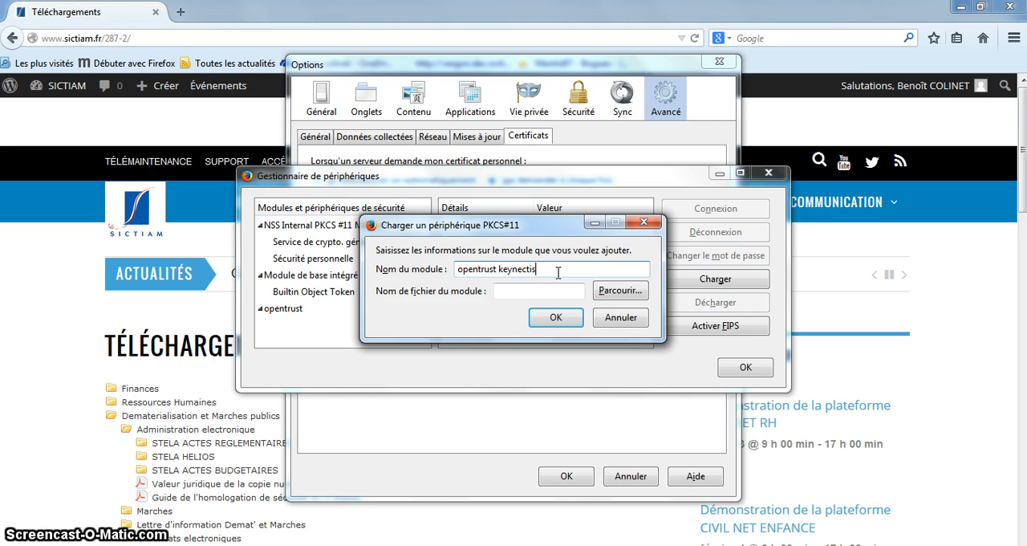
Browse for the module file in C:\Program Files (x86)\Gemalto\Classic Client\BIN
{"action": "left_click", "coordinate": [618, 291]}
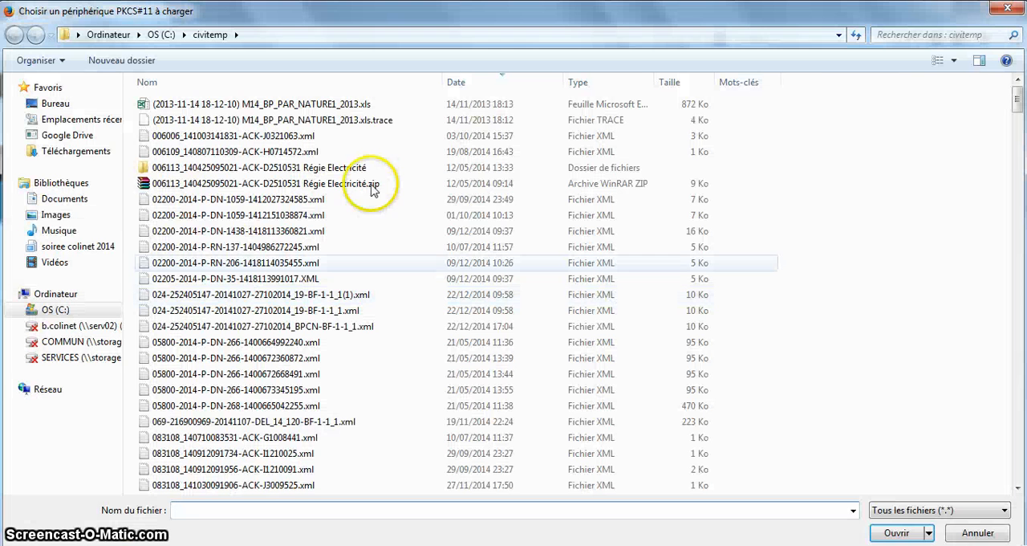
{"action": "left_click", "coordinate": [72, 312]}
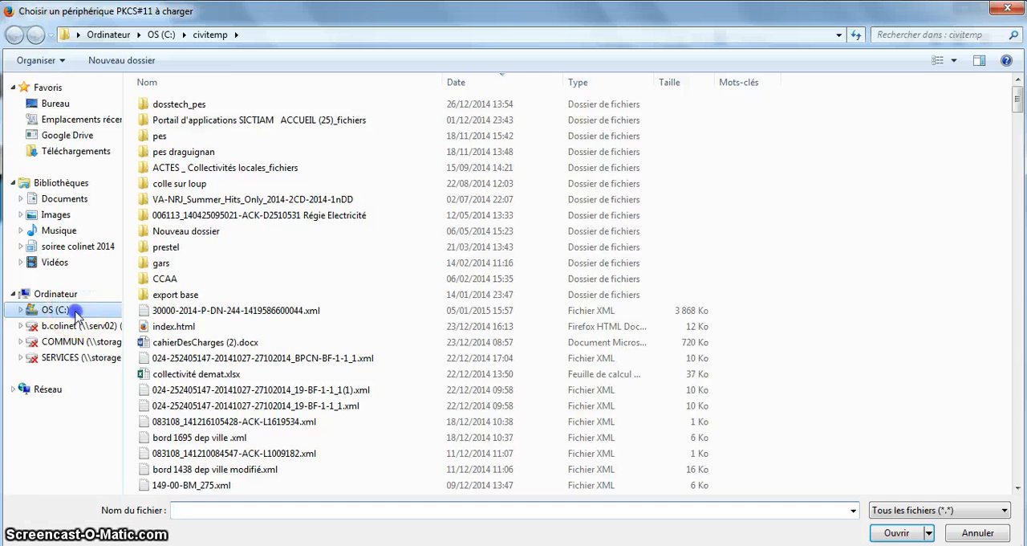
{"action": "left_click", "coordinate": [1021, 349]}
{"action": "left_click", "coordinate": [1023, 353]}
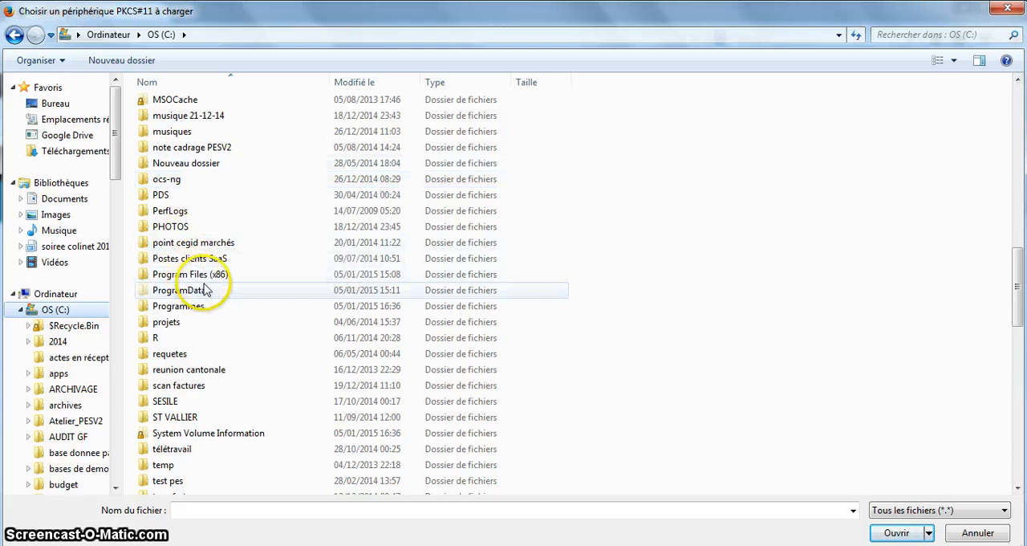
{"action": "double_click", "coordinate": [202, 274]}
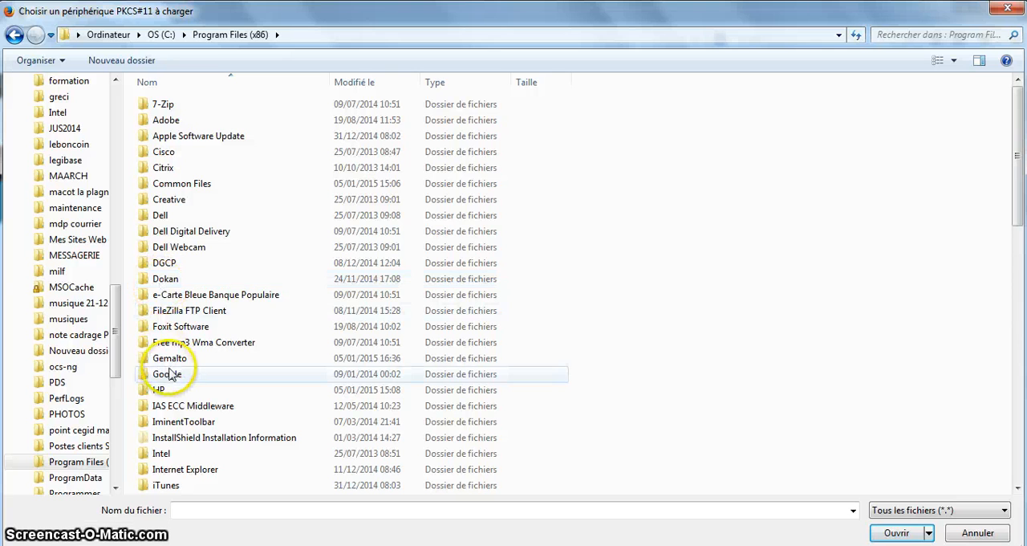
{"action": "double_click", "coordinate": [171, 358]}
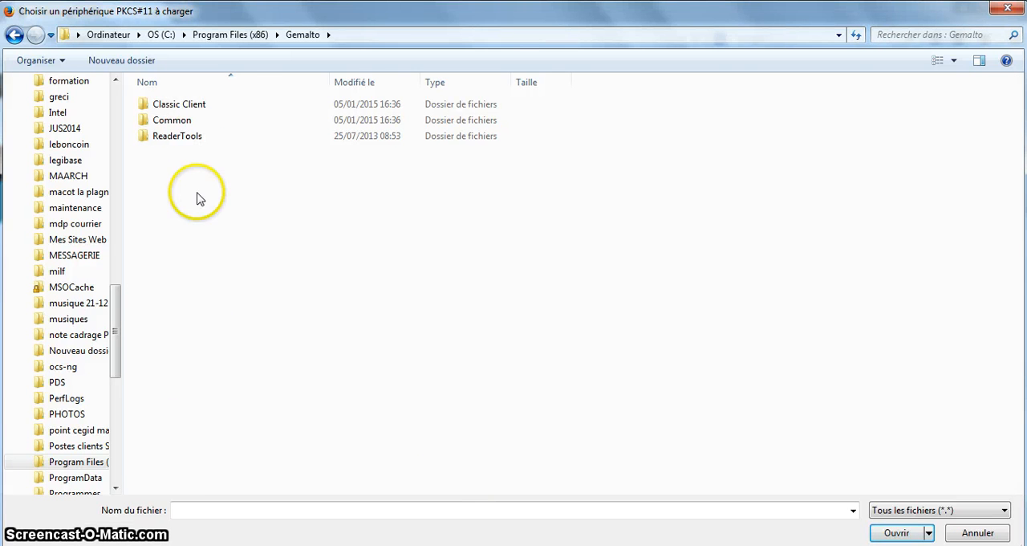
{"action": "double_click", "coordinate": [185, 105]}
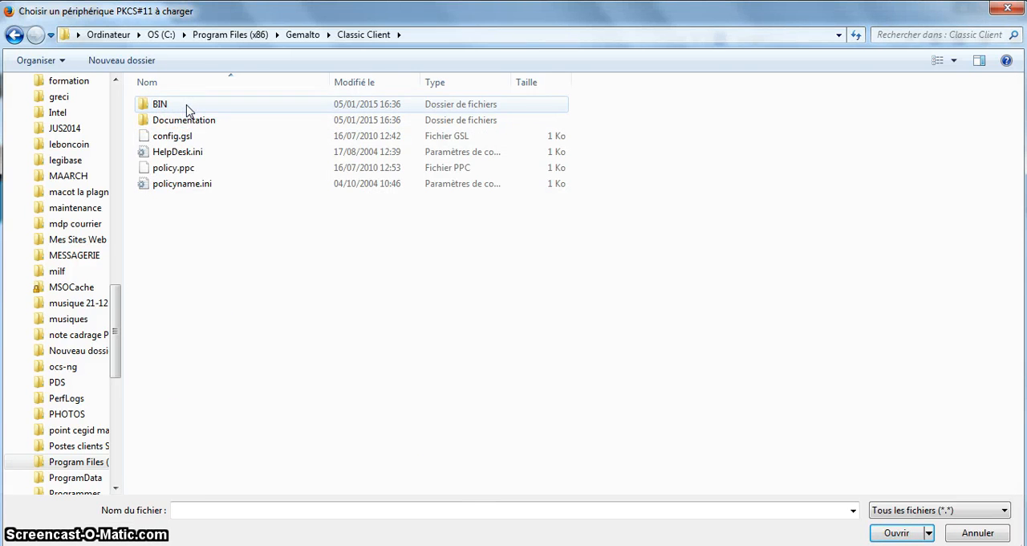
{"action": "left_click", "coordinate": [162, 106]}
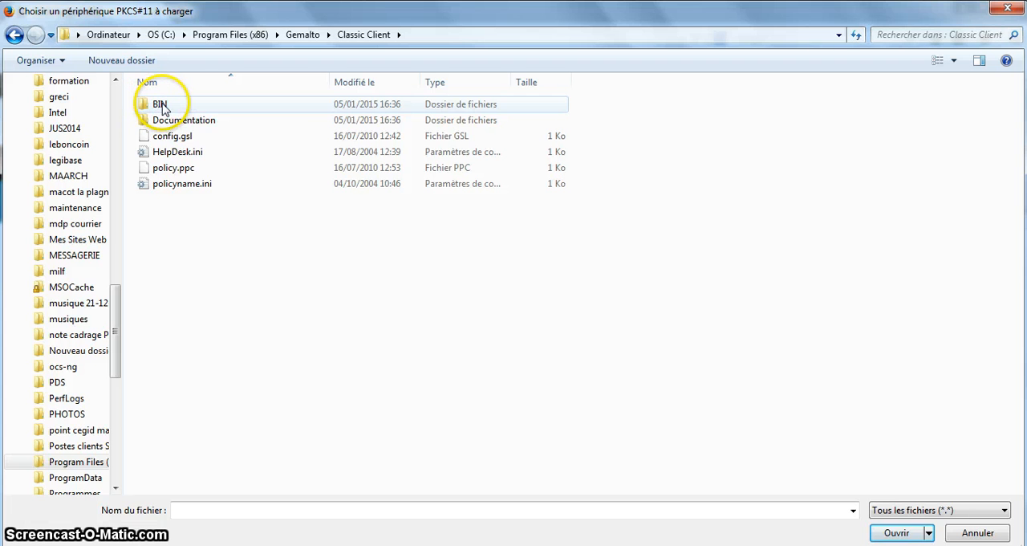
{"action": "double_click", "coordinate": [163, 106]}
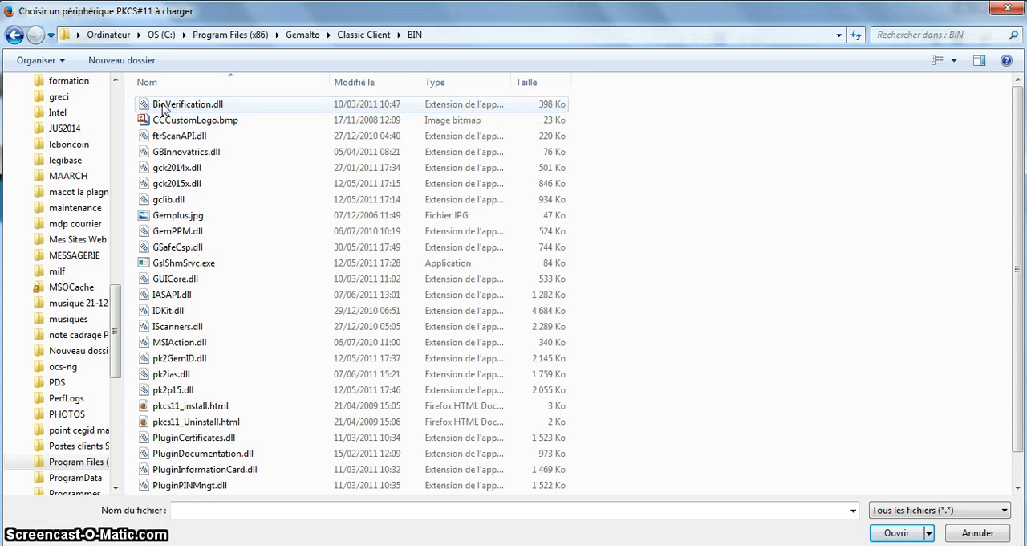
Load the PKCS#11 module with gclib.dll as its file, and close the device manager and the options
{"action": "left_click", "coordinate": [148, 202]}
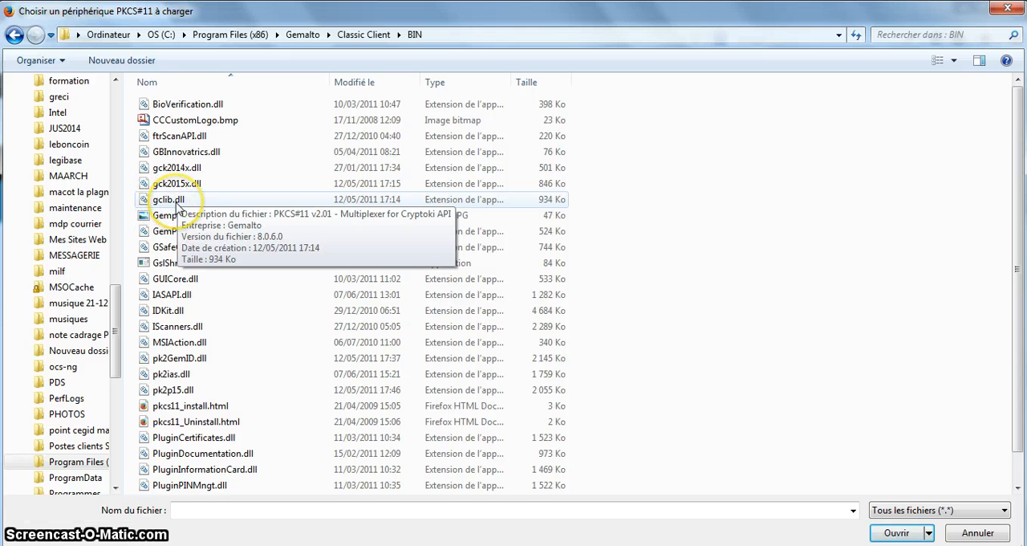
{"action": "double_click", "coordinate": [178, 202]}
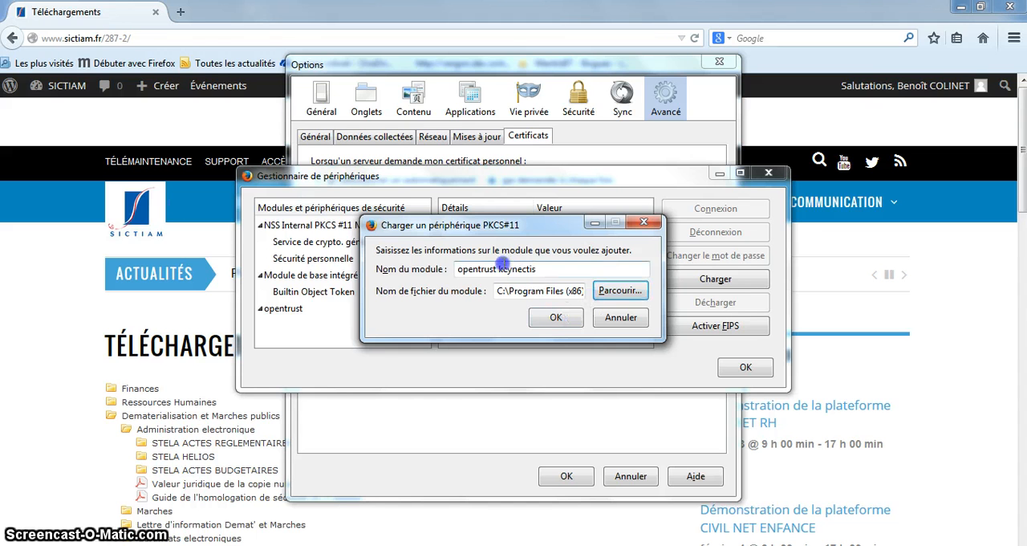
{"action": "left_click", "coordinate": [555, 318]}
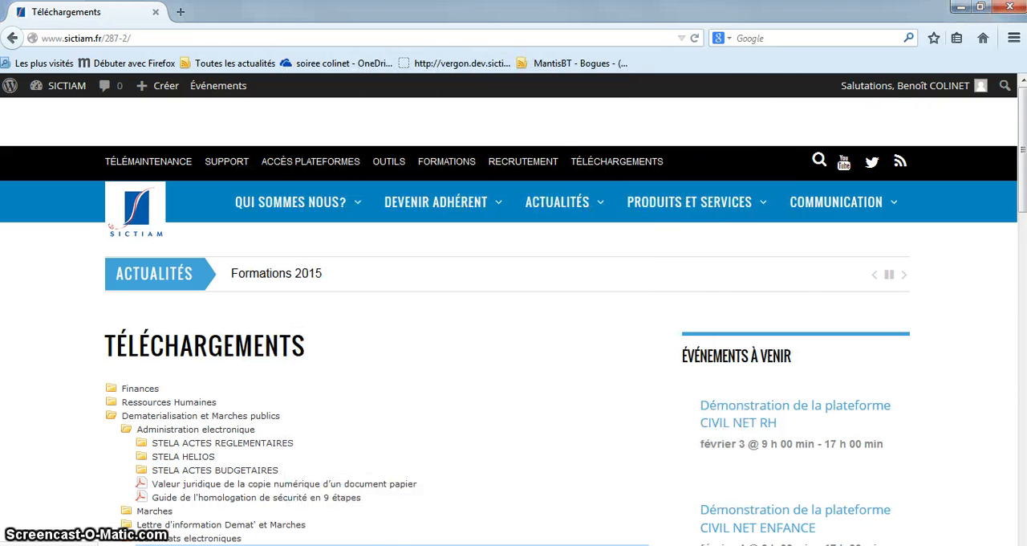
{"action": "left_click", "coordinate": [445, 403]}
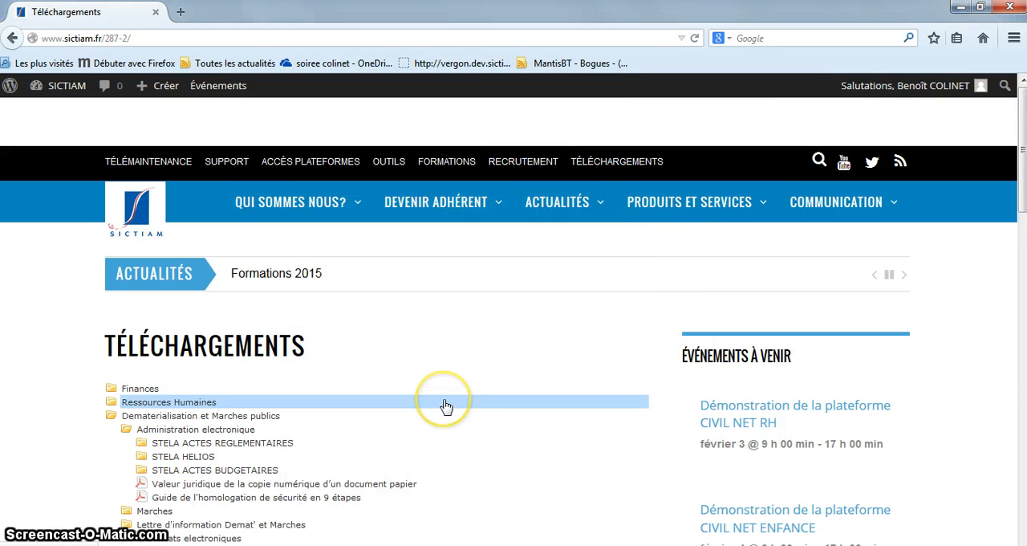